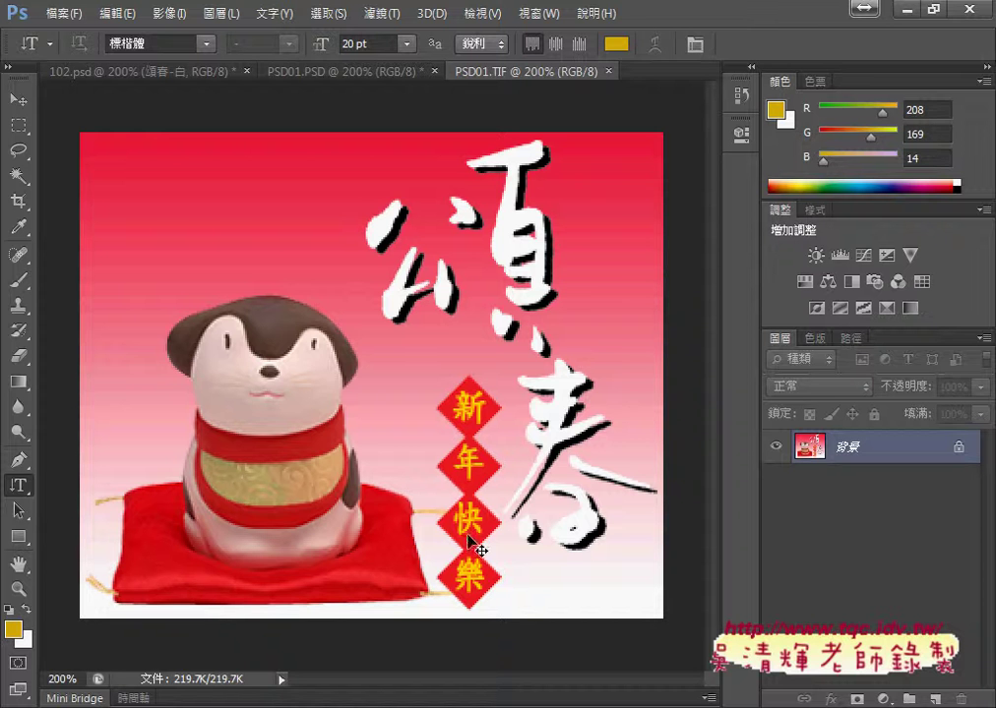
Step: Point out the 新年快樂 diamonds and underline item 4's 28X28 size and R237 G28 B36 colour
left_click_drag(480, 614, 486, 610)
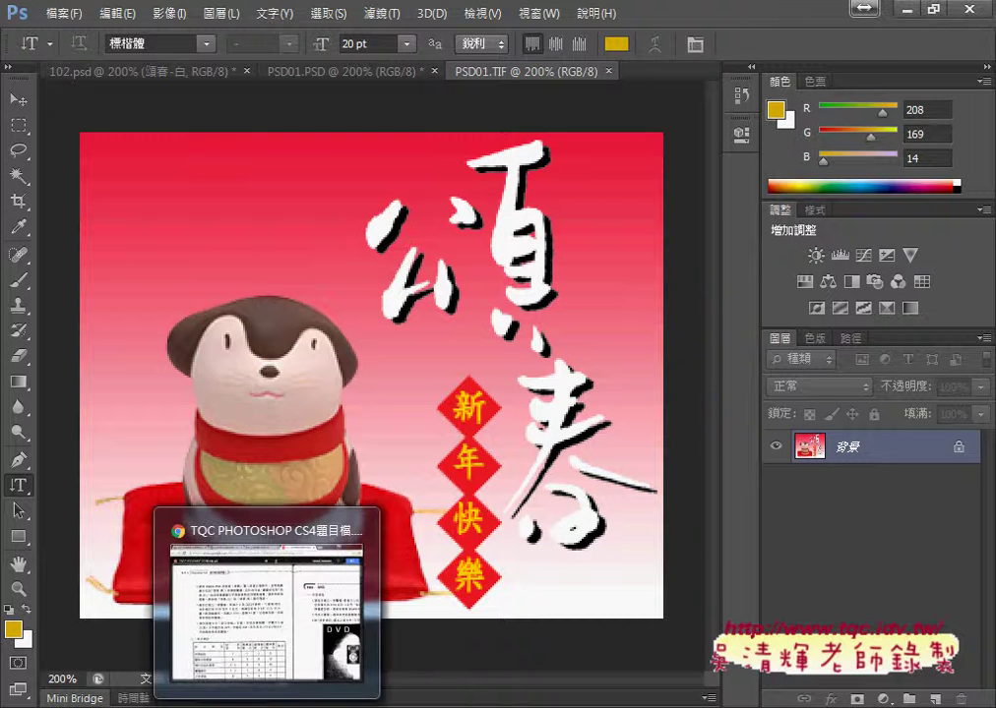
left_click(261, 610)
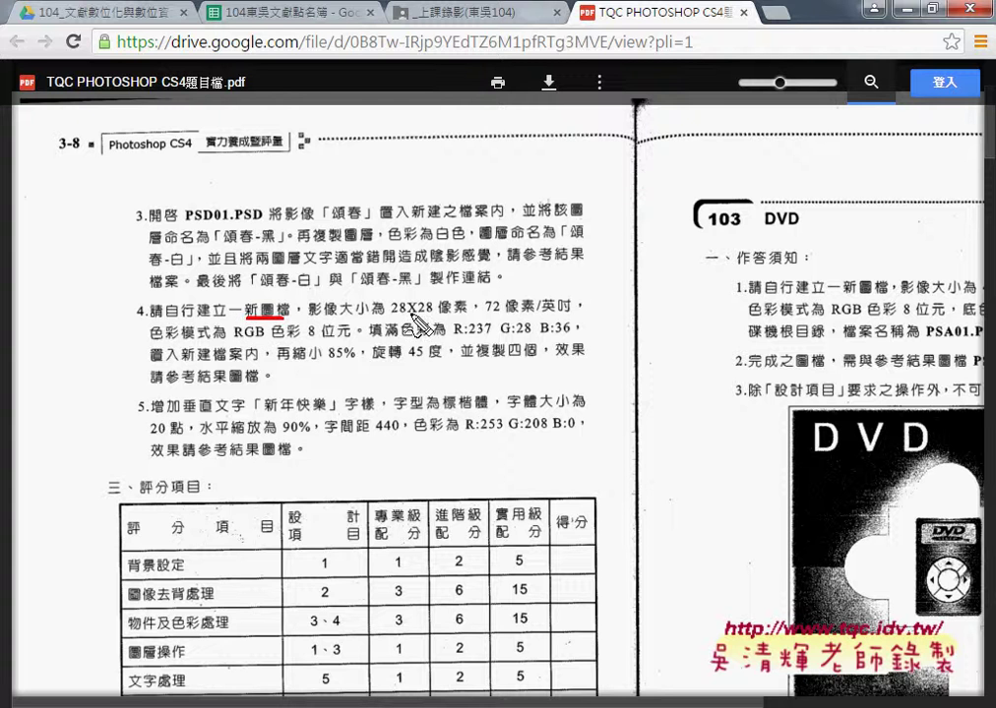
left_click_drag(435, 317, 390, 315)
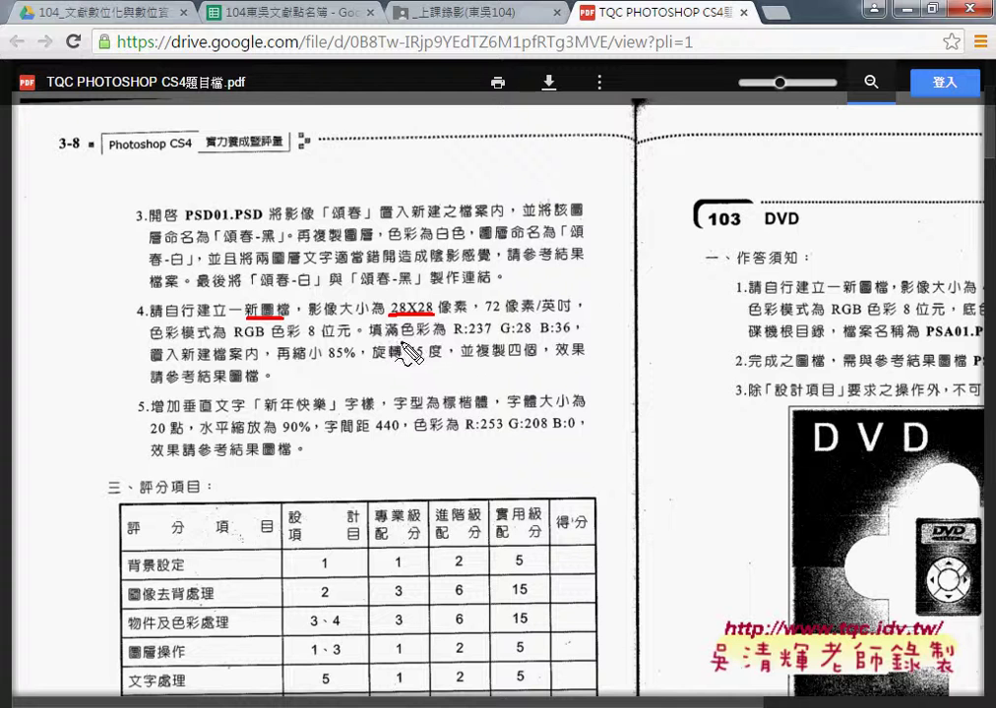
left_click_drag(459, 335, 569, 335)
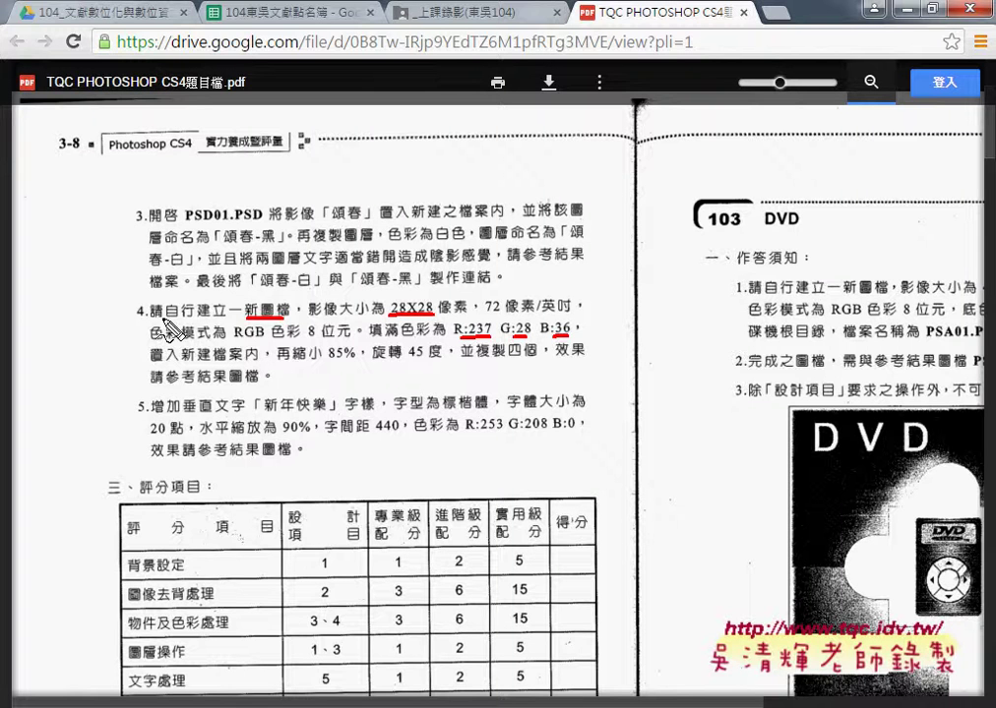
Step: Underline the place, 85% shrink, 45° rotation and four-copies requirements, then clear marks and return to Photoshop
left_click_drag(183, 363, 258, 365)
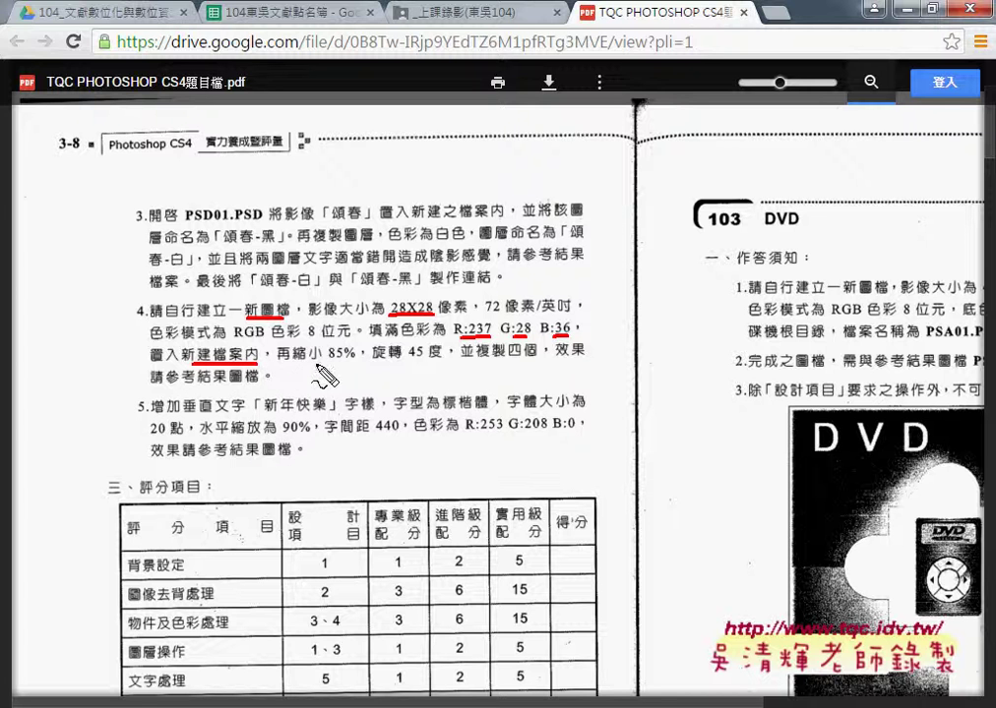
left_click_drag(328, 363, 356, 363)
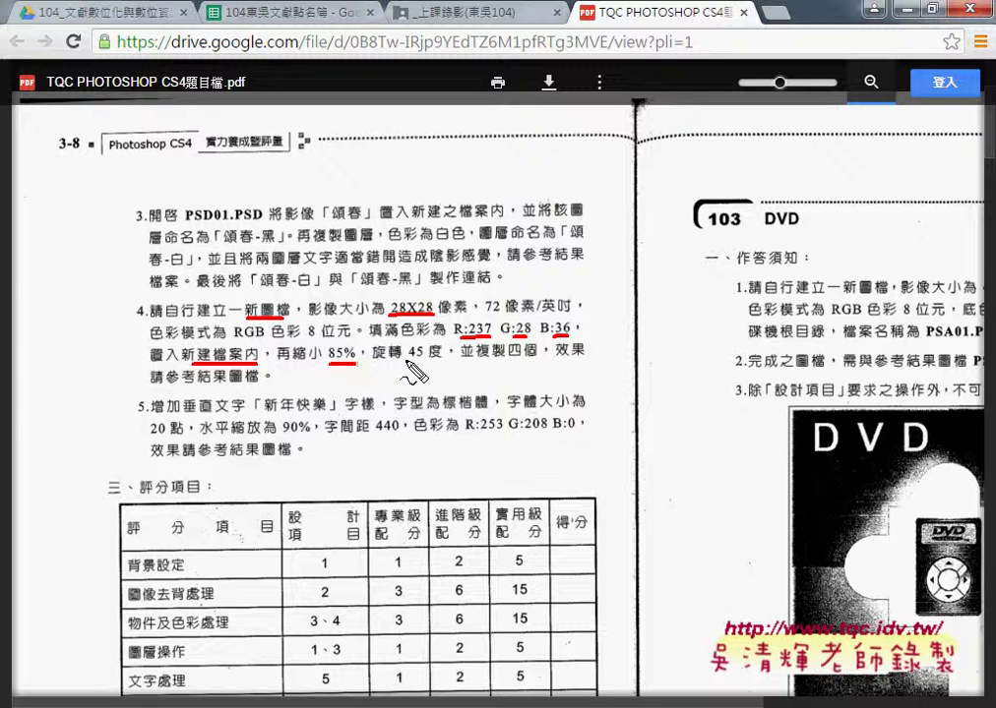
left_click_drag(404, 363, 418, 363)
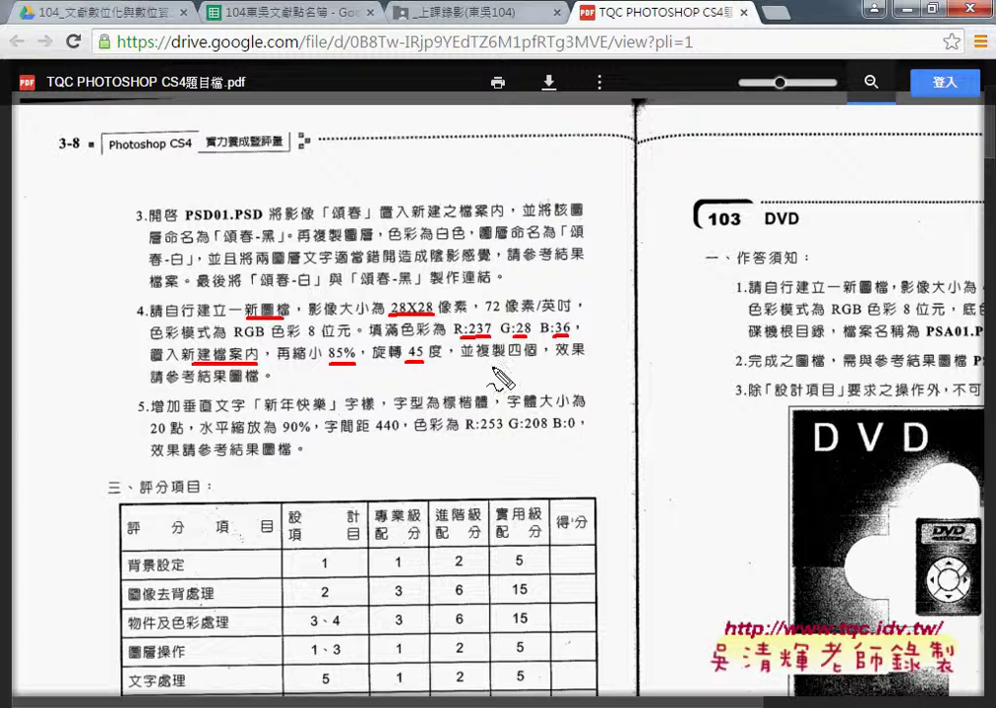
left_click_drag(495, 362, 521, 362)
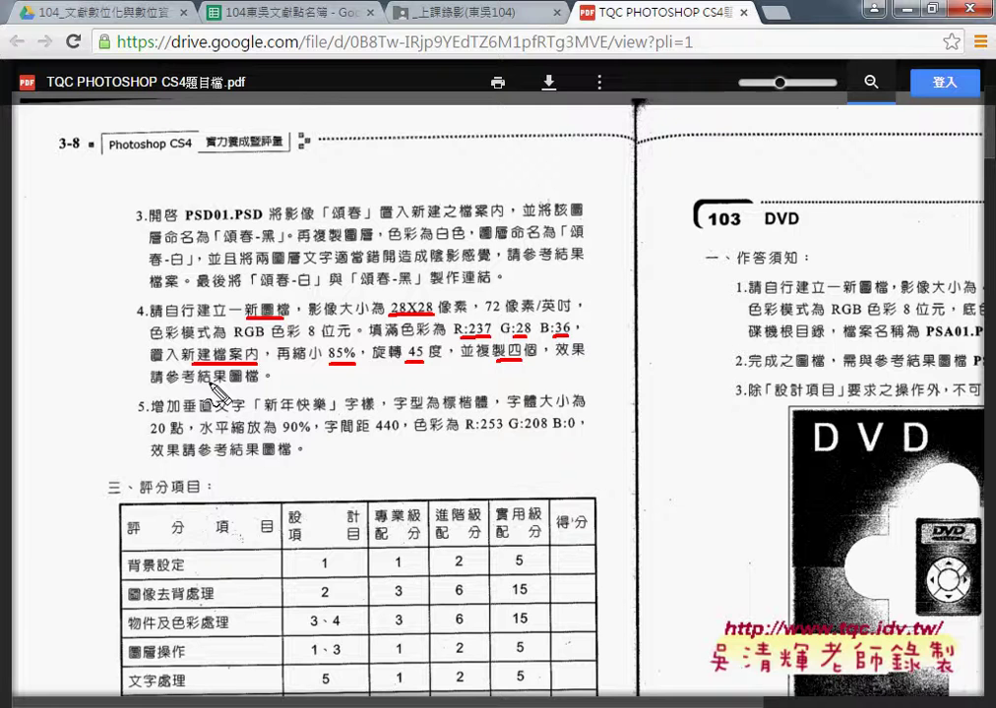
key("Escape")
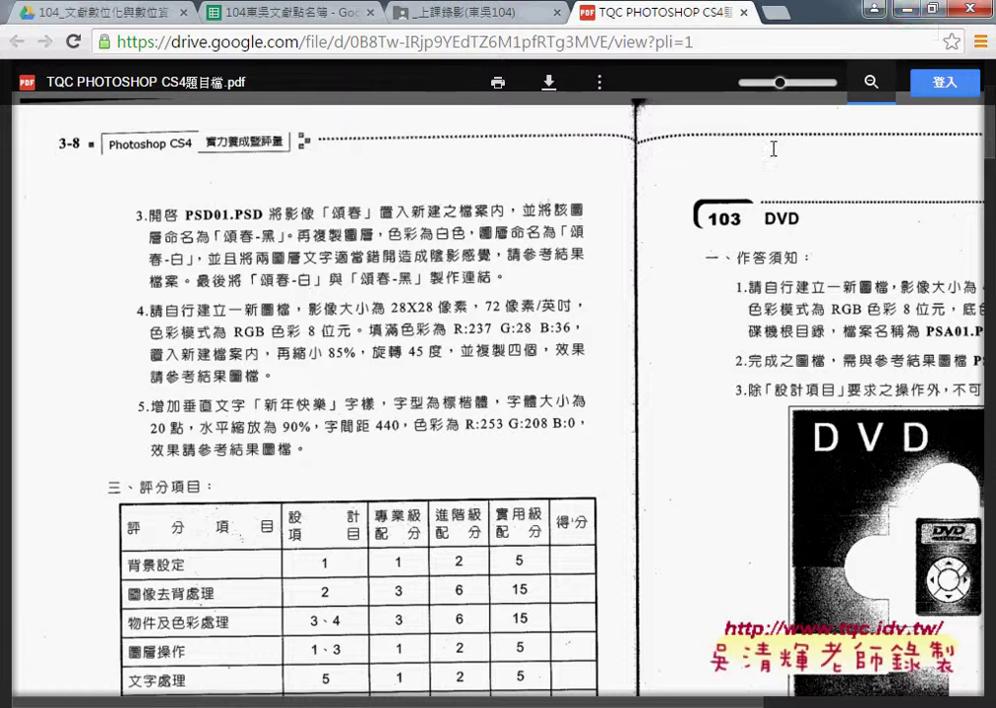
left_click(906, 13)
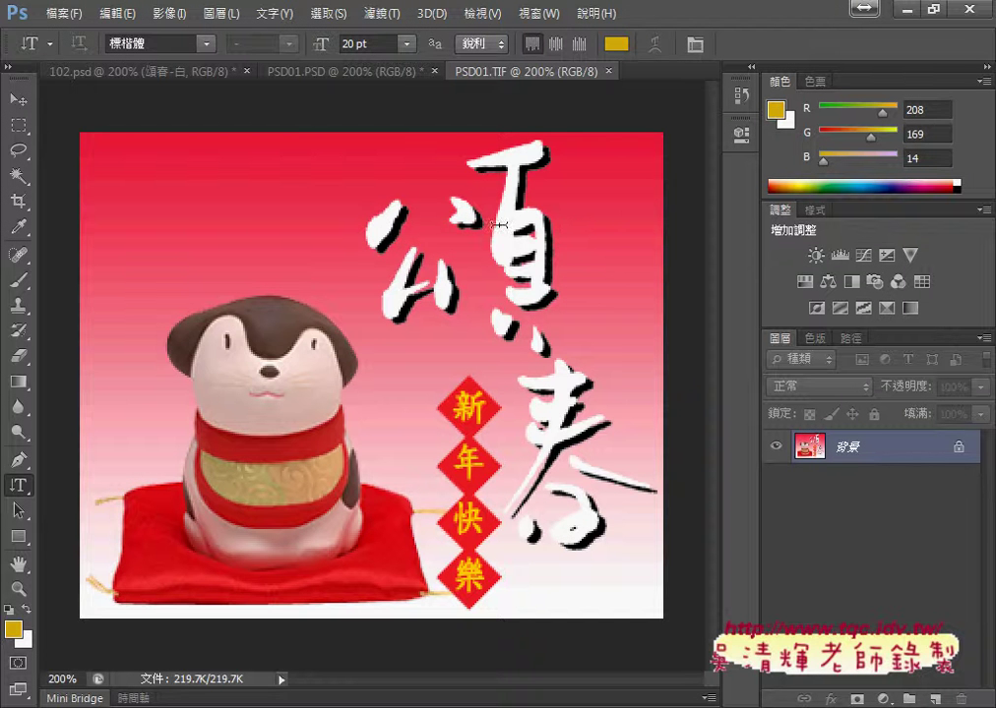
Step: Make a new white 28 × 28 pixel, 72 ppi RGB 8-bit document via File > New
left_click(59, 14)
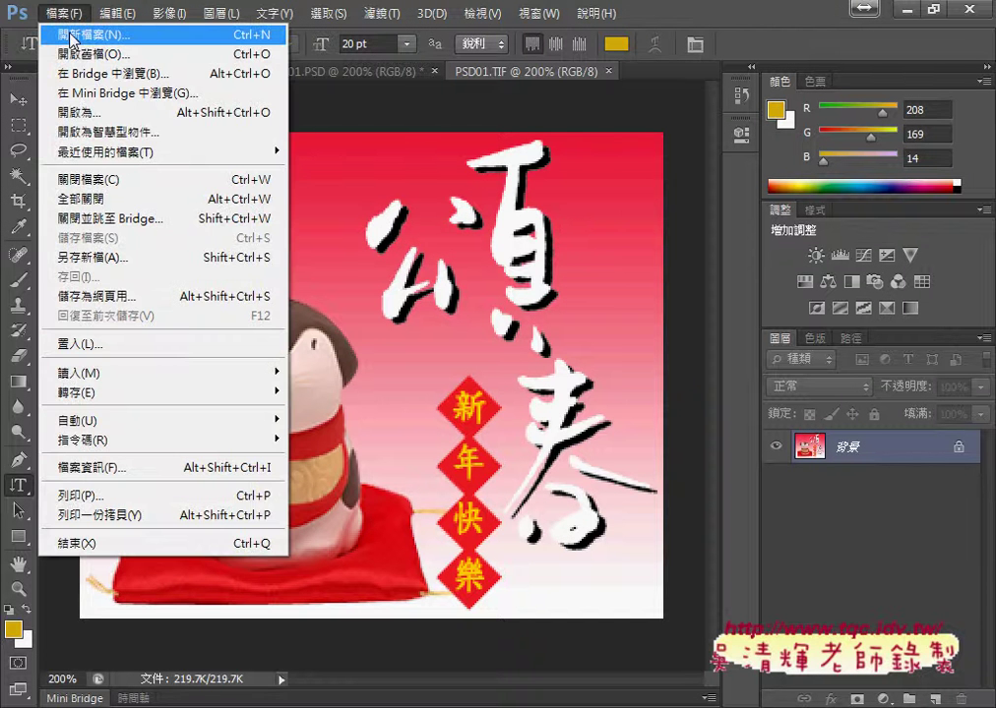
left_click(71, 37)
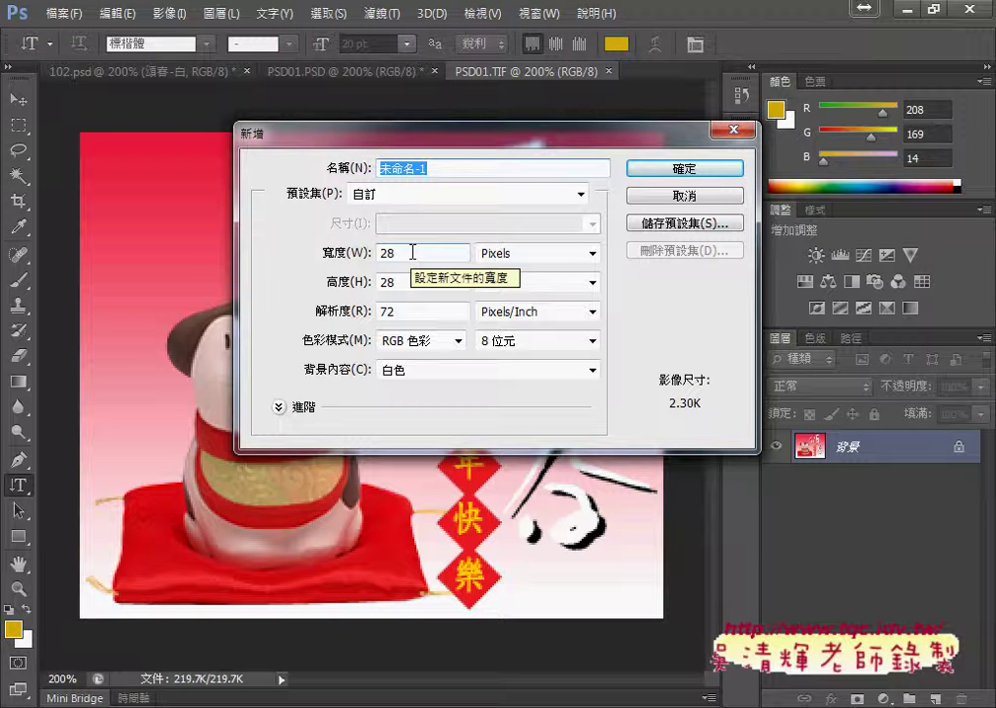
left_click(486, 258)
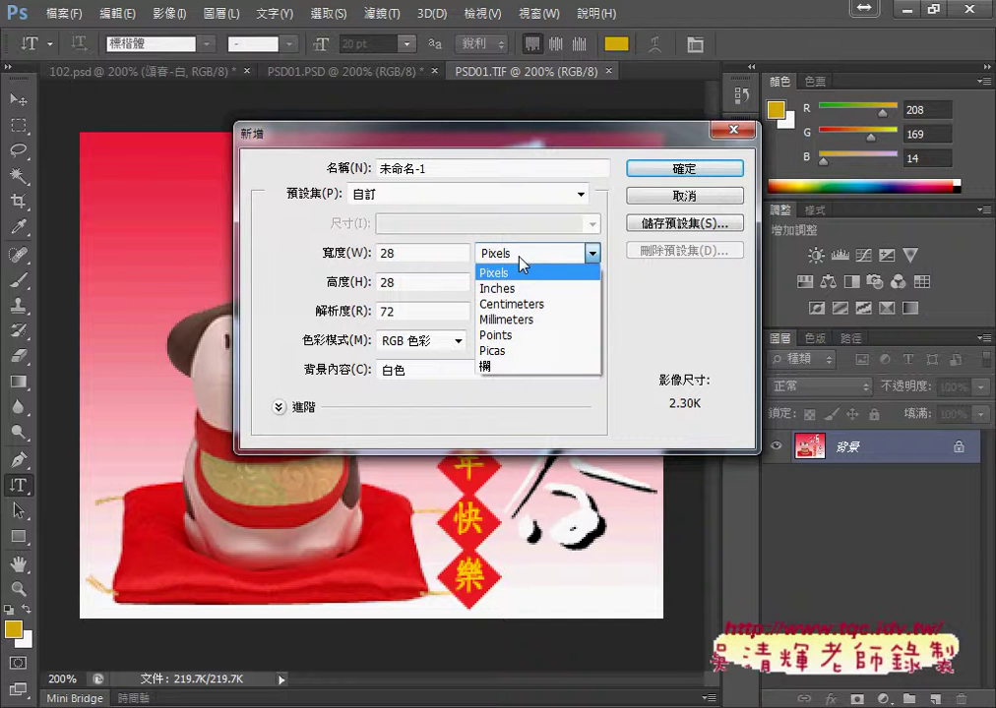
left_click(499, 272)
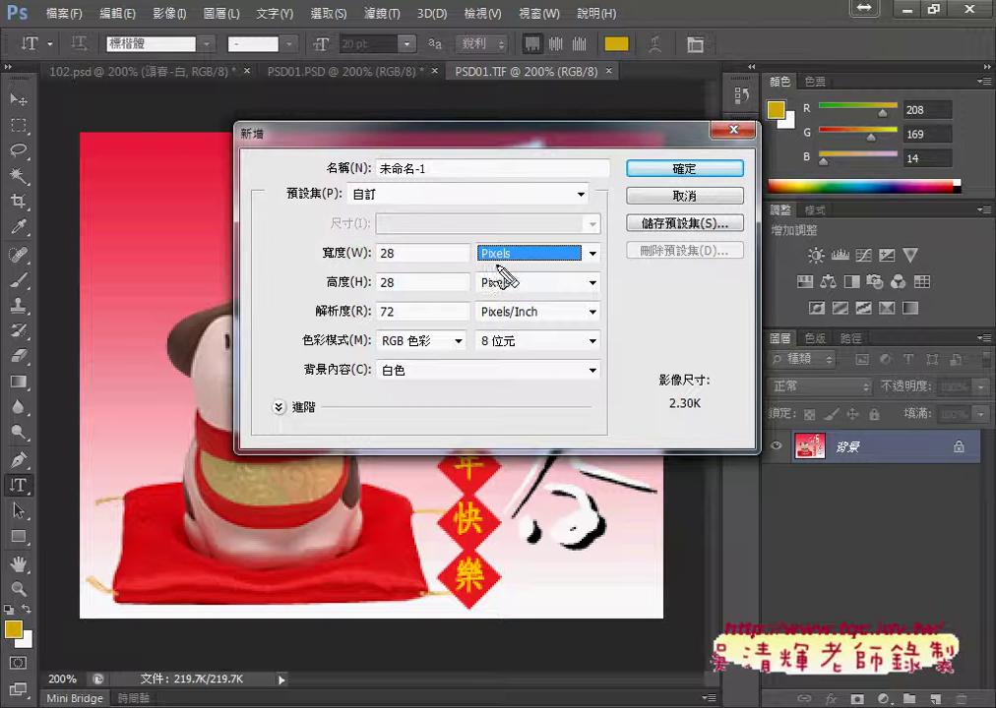
left_click_drag(480, 264, 509, 262)
mouse_move(380, 258)
left_mouse_down()
mouse_move(393, 254)
mouse_move(394, 290)
left_mouse_up()
left_click_drag(480, 293, 520, 291)
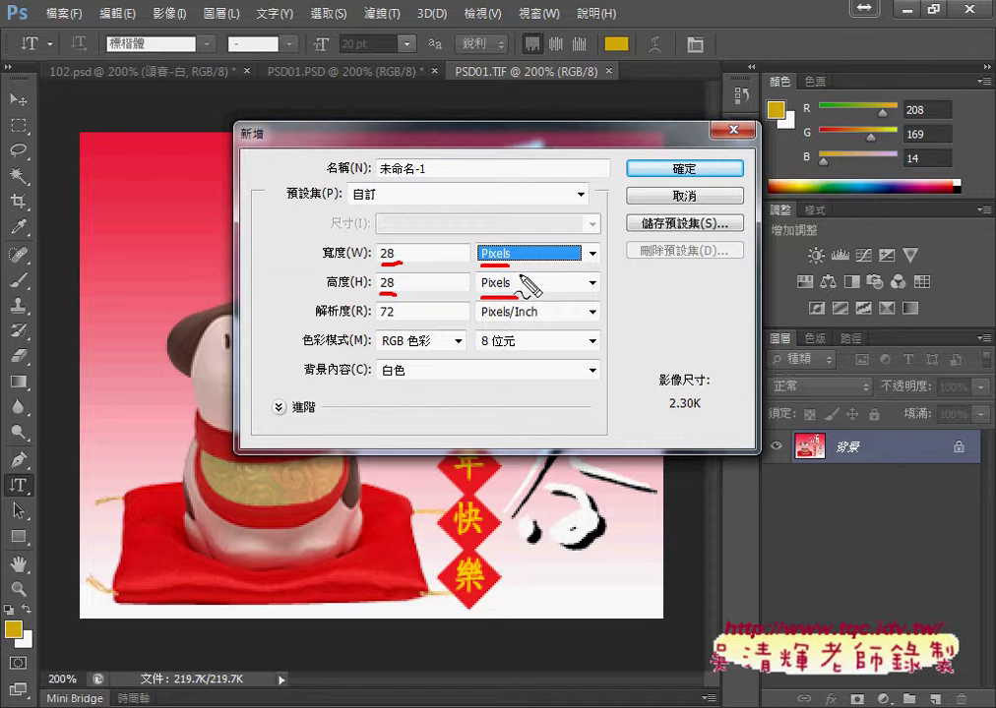
key("Escape")
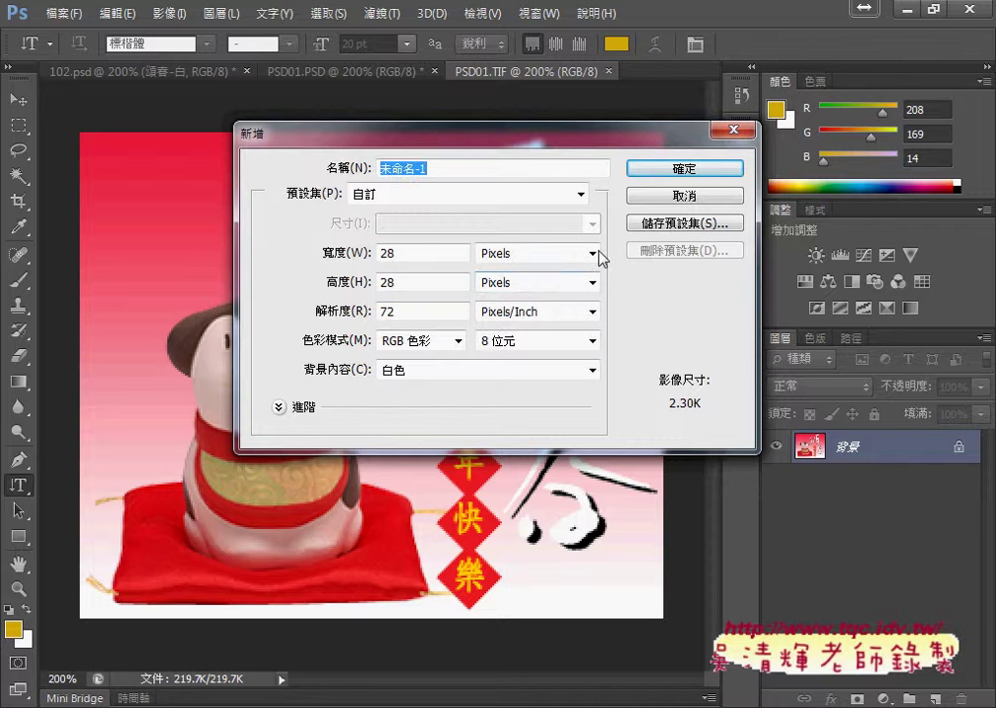
left_click(662, 176)
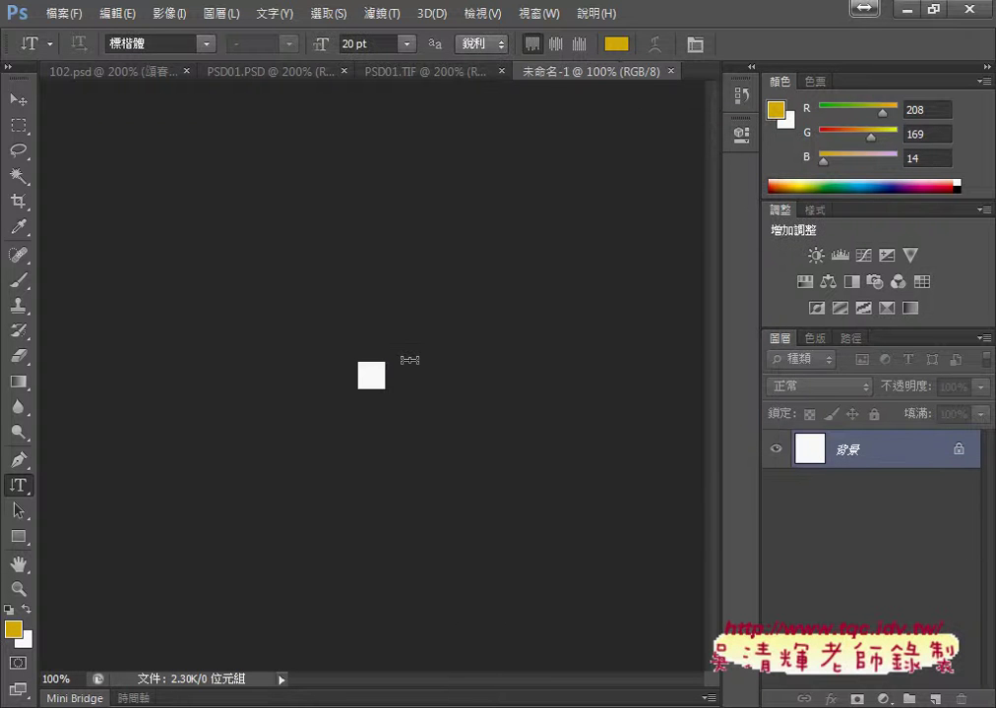
Step: Zoom the tiny 28 × 28 canvas to 300% and bring up the Edit menu
key("ctrl+plus")
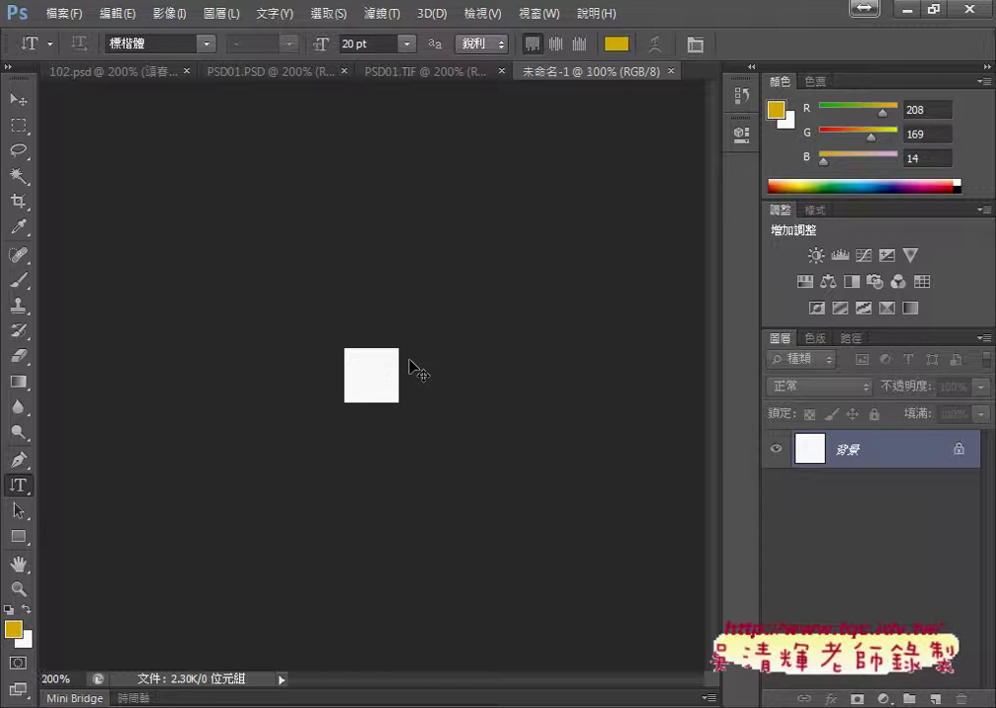
key("ctrl+plus")
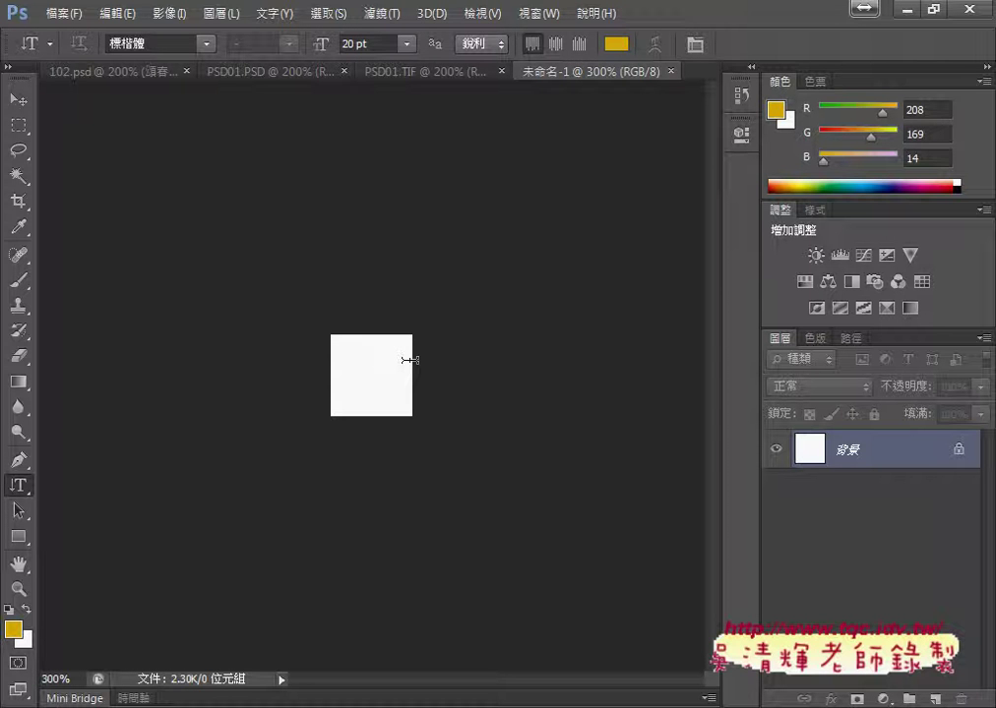
left_click(118, 14)
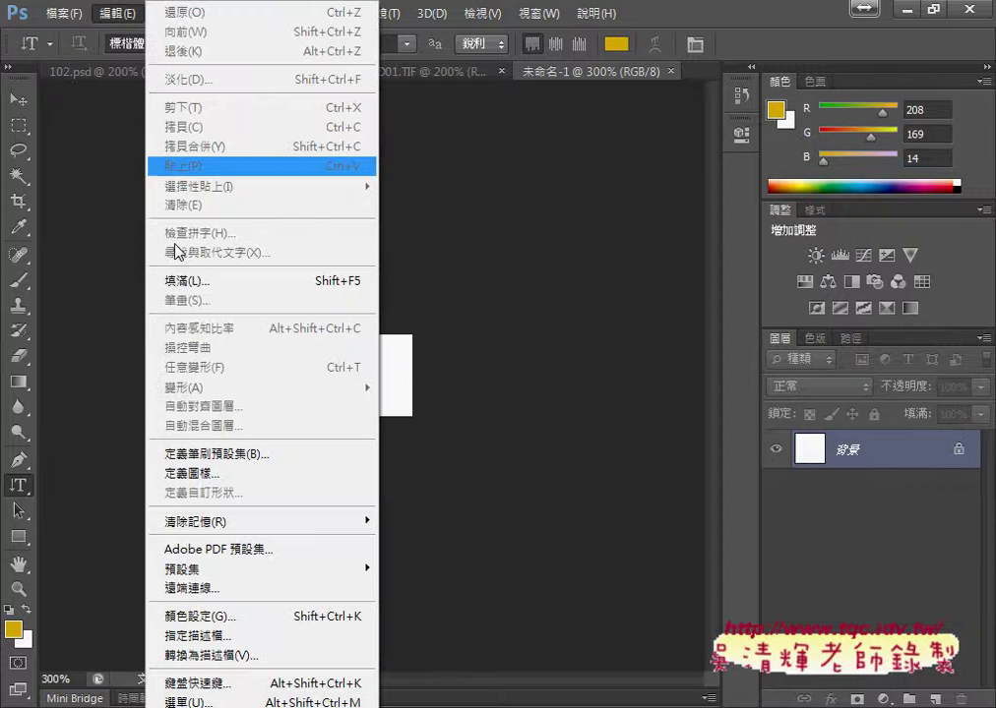
Step: Start an Edit > Fill using a custom Color, checking the exam PDF for the values
left_click(211, 282)
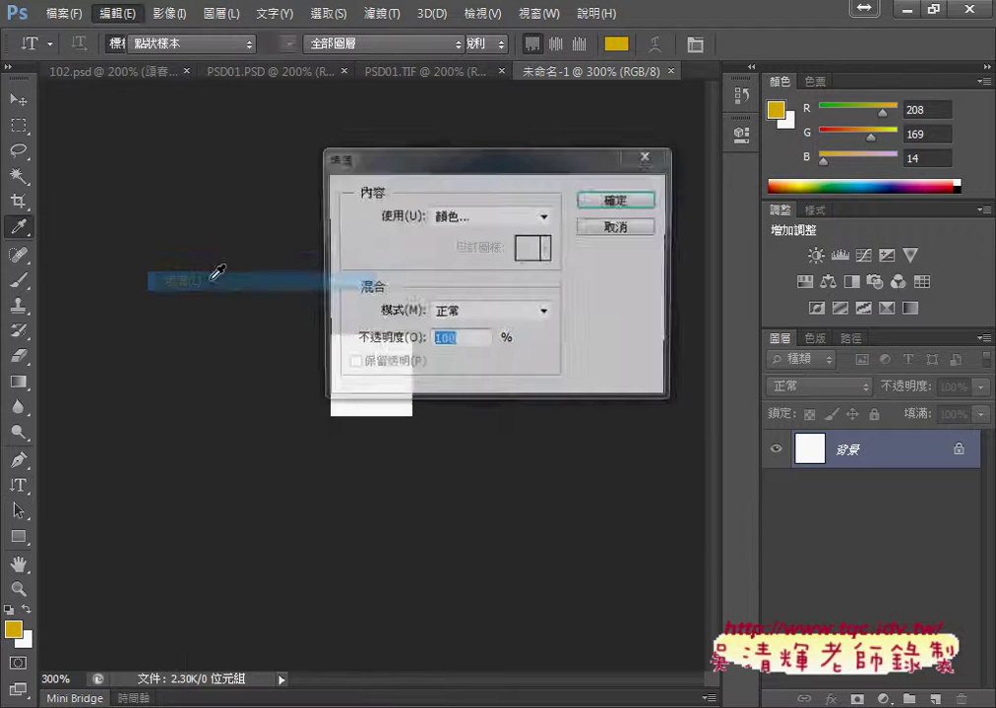
left_click(543, 217)
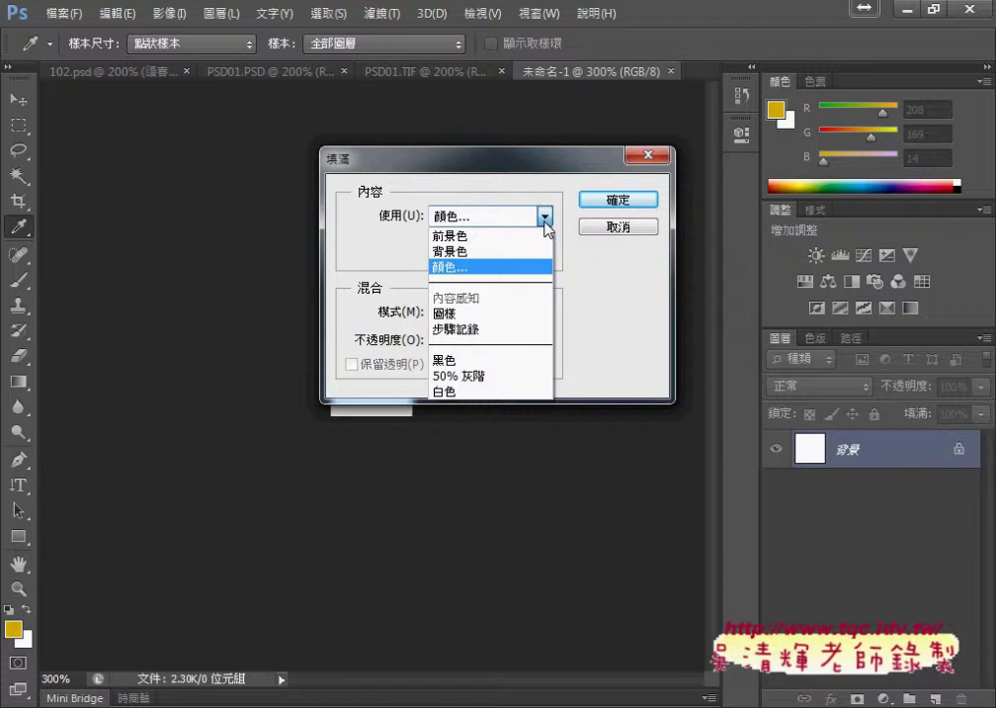
left_click(496, 268)
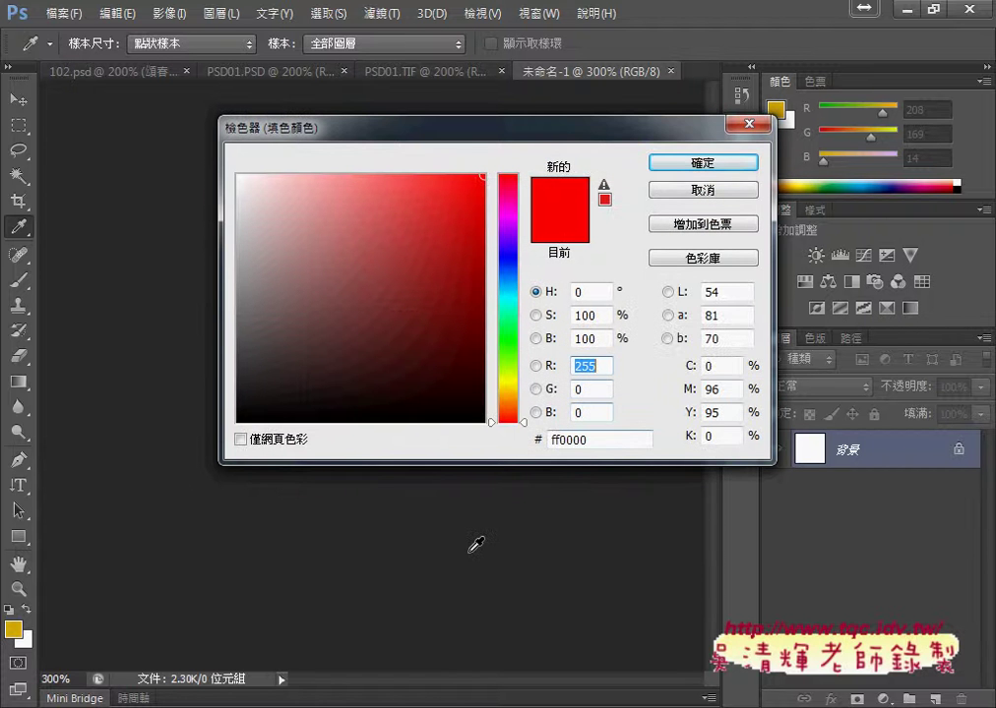
left_click(275, 630)
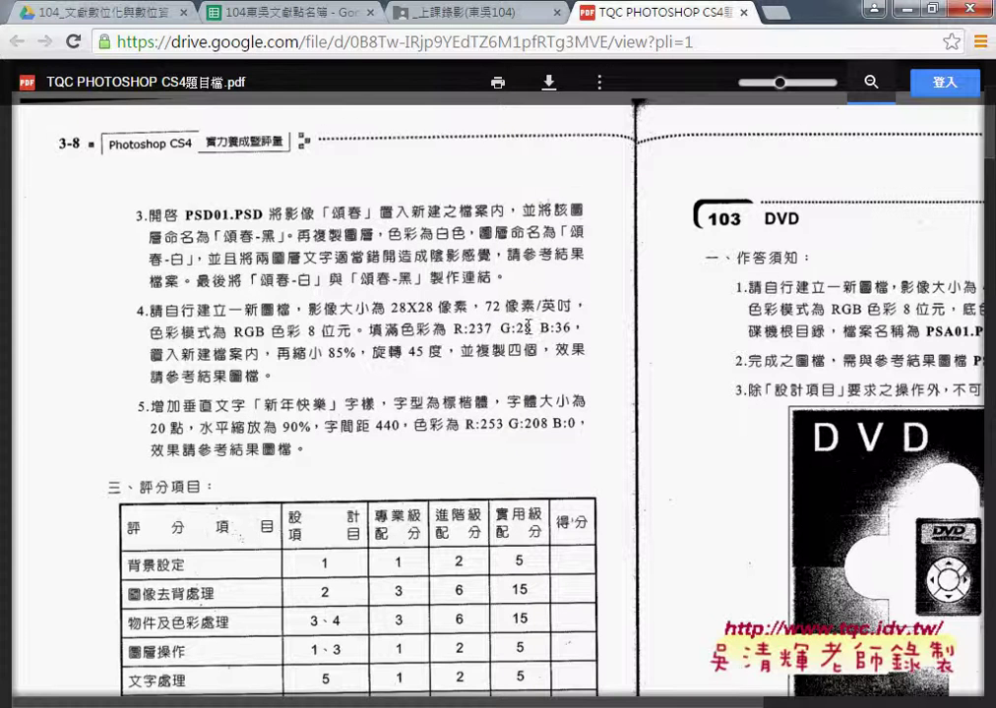
key("alt+Tab")
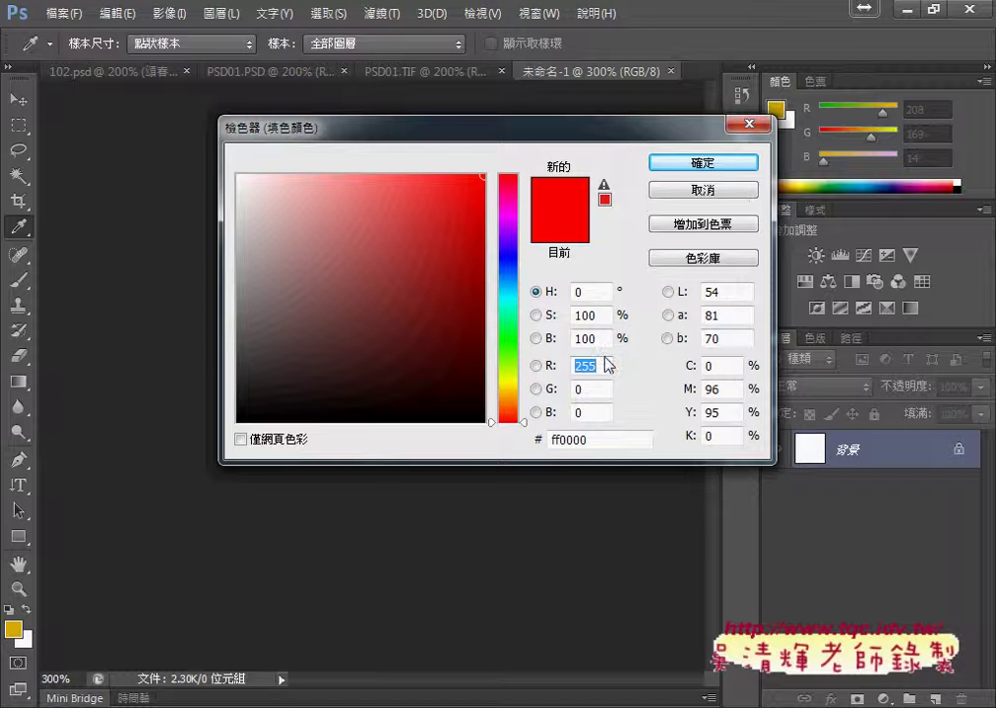
Step: Fill the canvas with red R237 G28 B36
type("237")
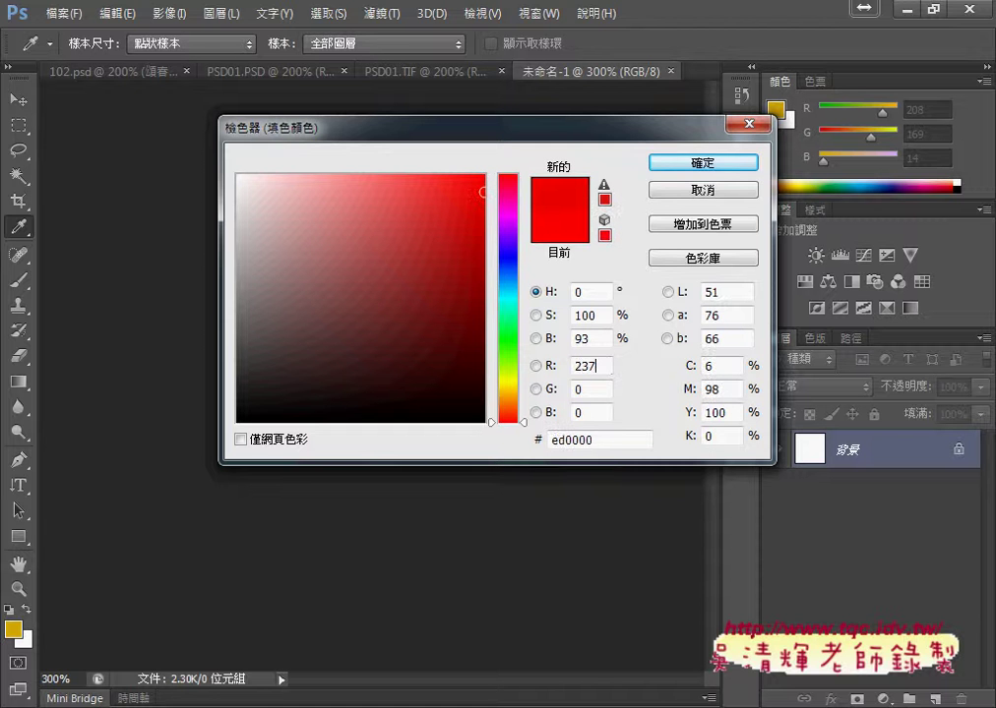
key("Tab")
type("28")
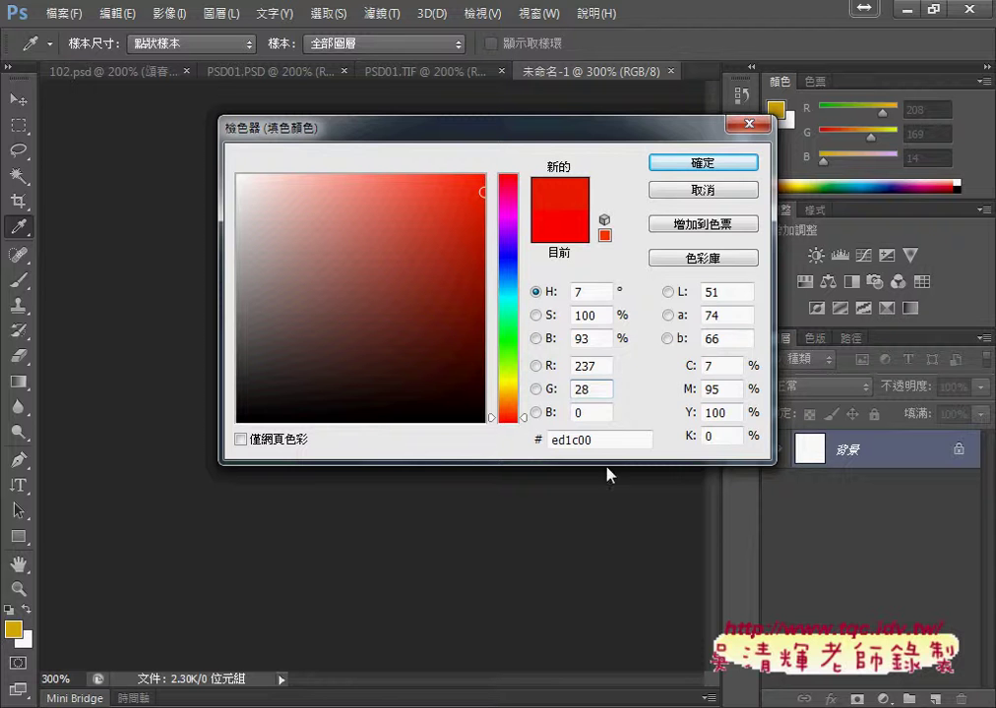
left_click(585, 413)
type("36")
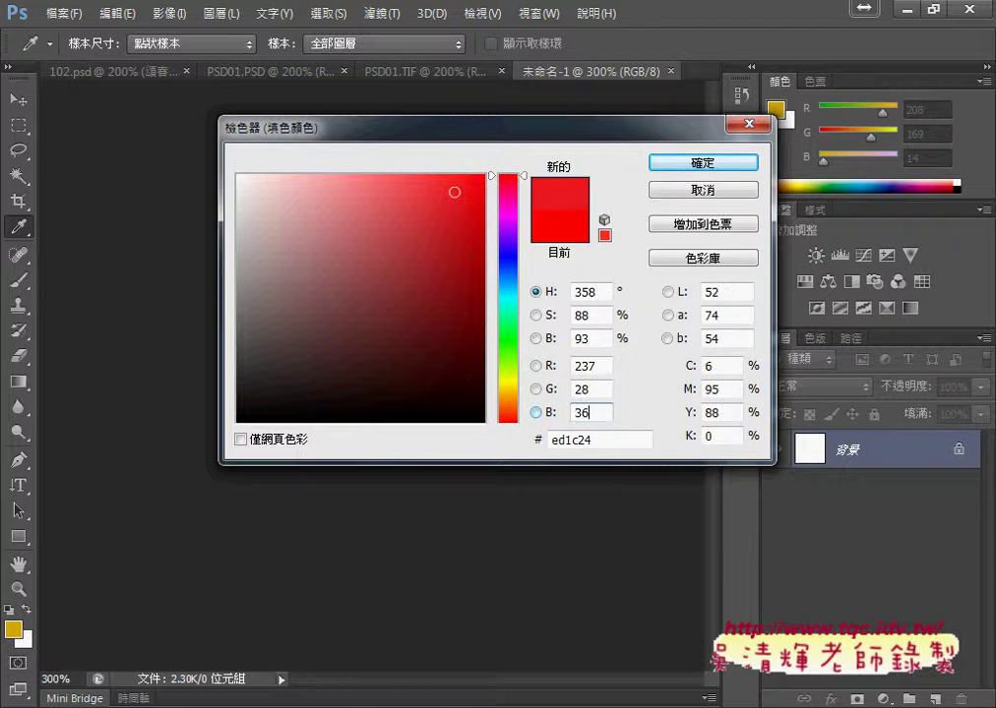
left_click(689, 162)
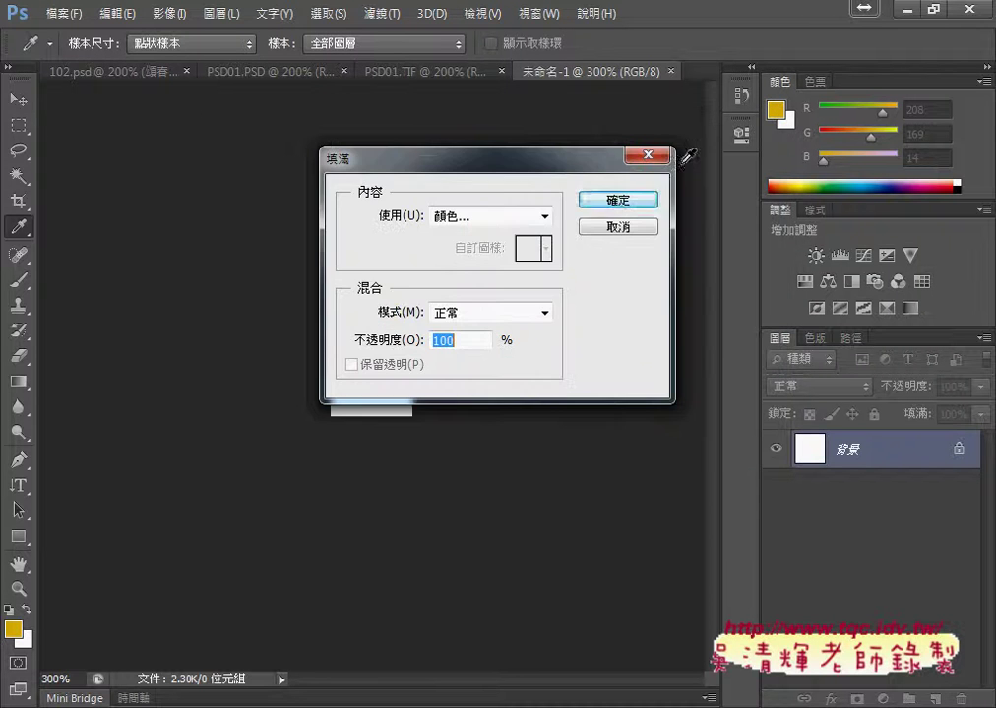
left_click(614, 203)
key("t")
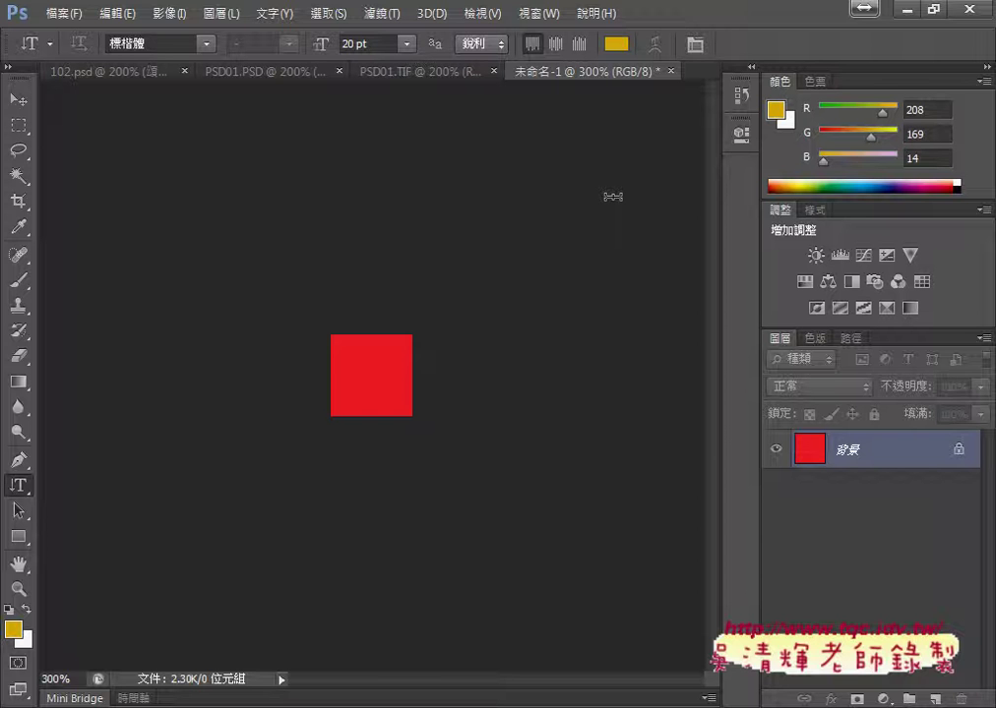
Step: Duplicate the red Background layer into 102.psd and switch to that document
right_click(811, 455)
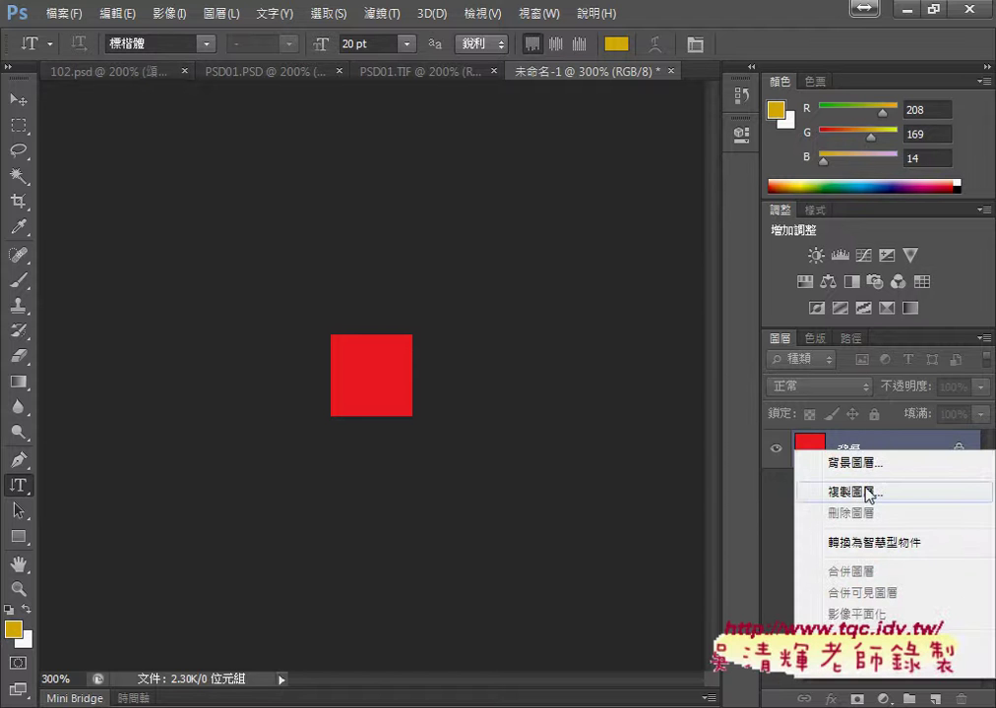
left_click(856, 492)
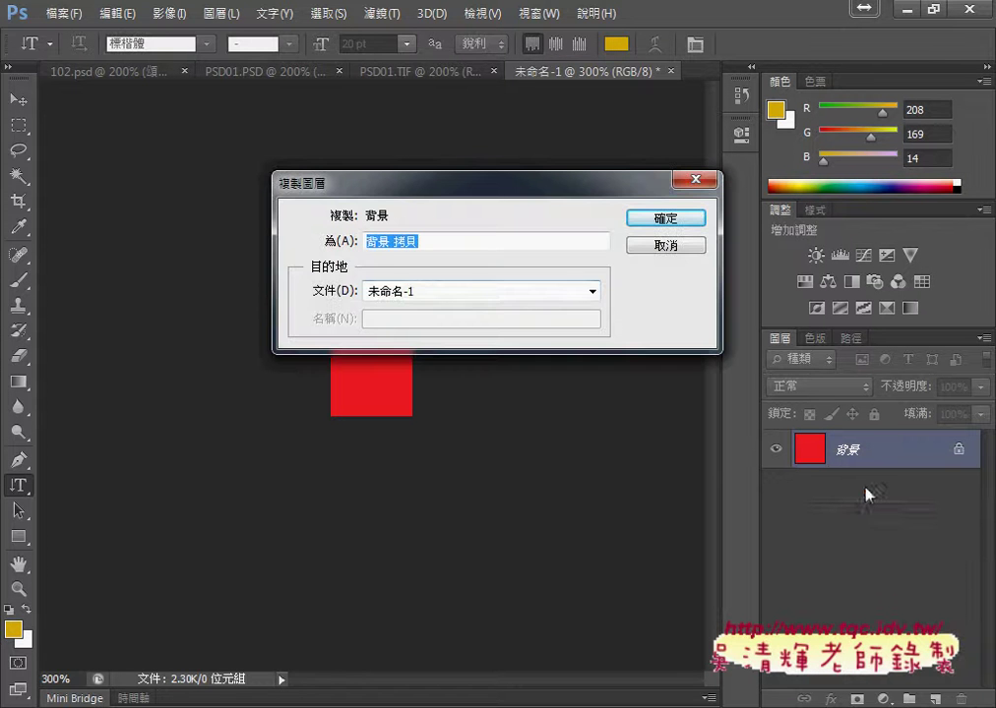
left_click(492, 291)
left_click(427, 313)
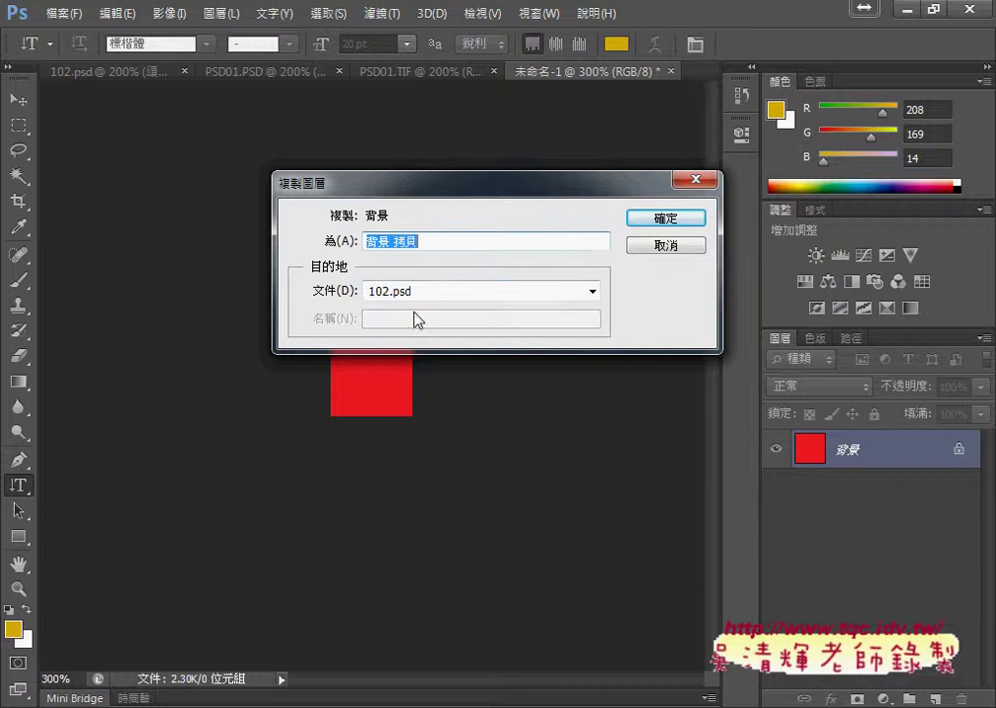
left_click(692, 223)
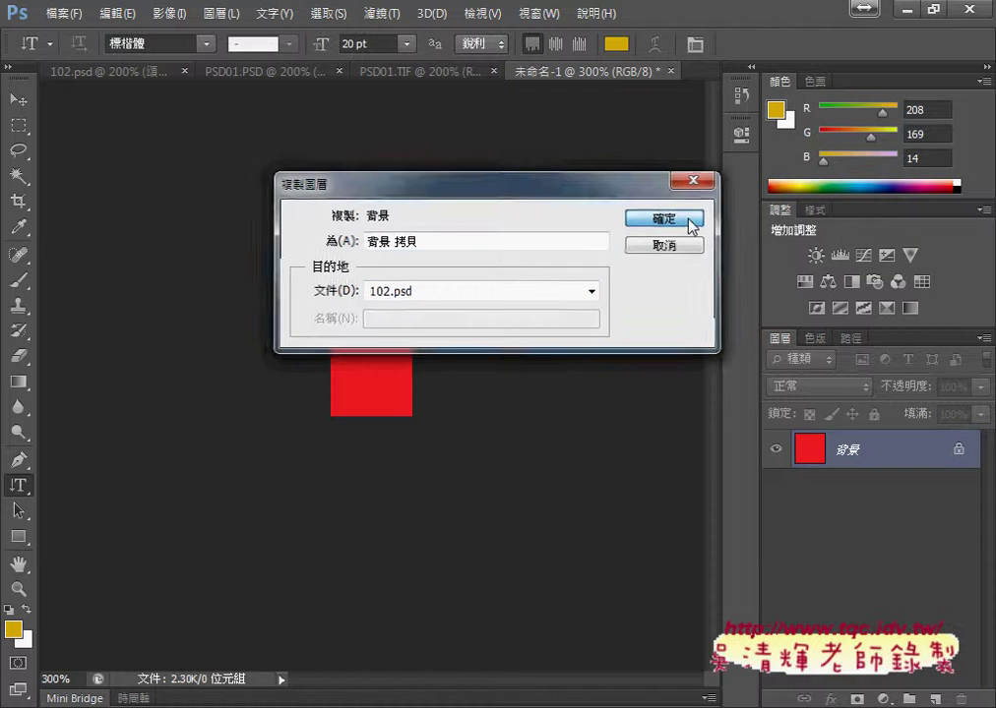
left_click(126, 76)
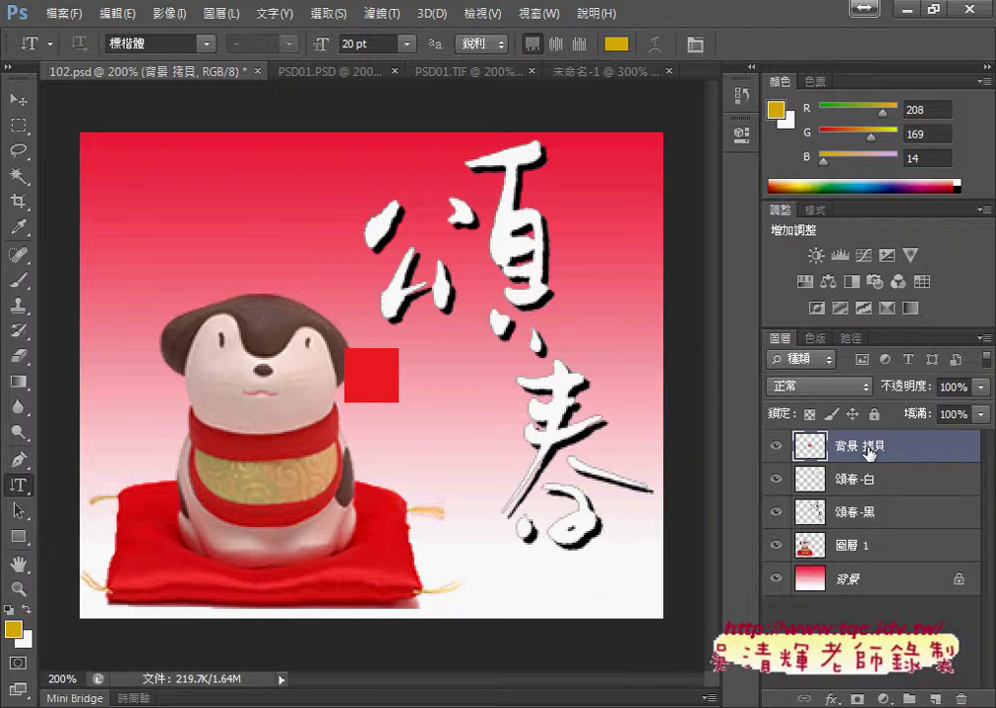
Step: Rename the 背景 拷貝 layer to 菱形
left_click_drag(856, 430, 886, 465)
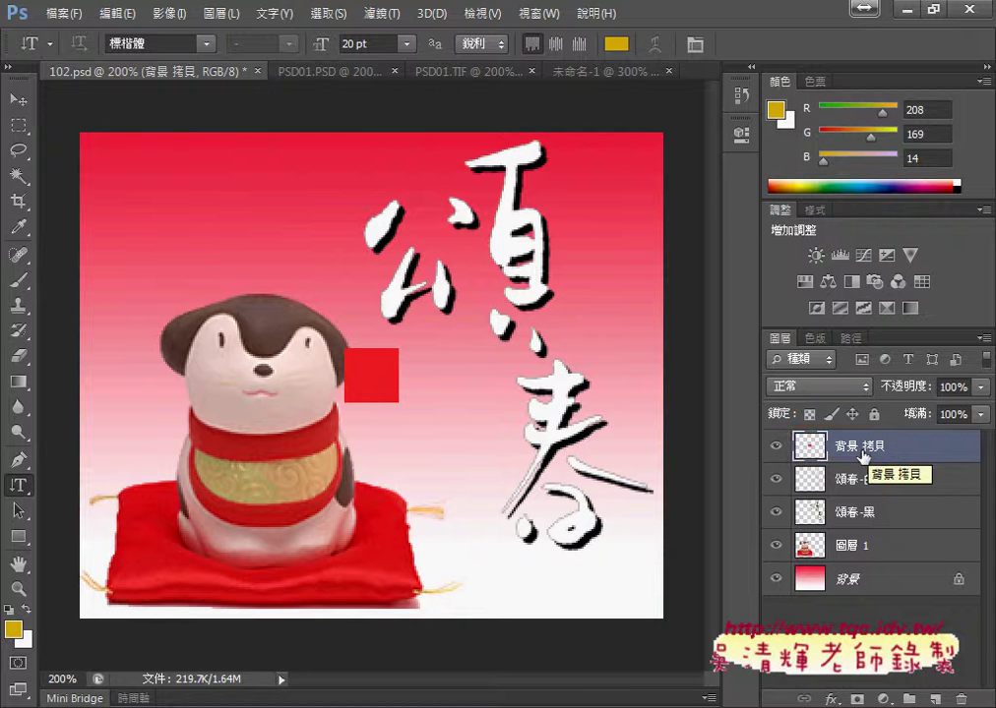
double_click(862, 449)
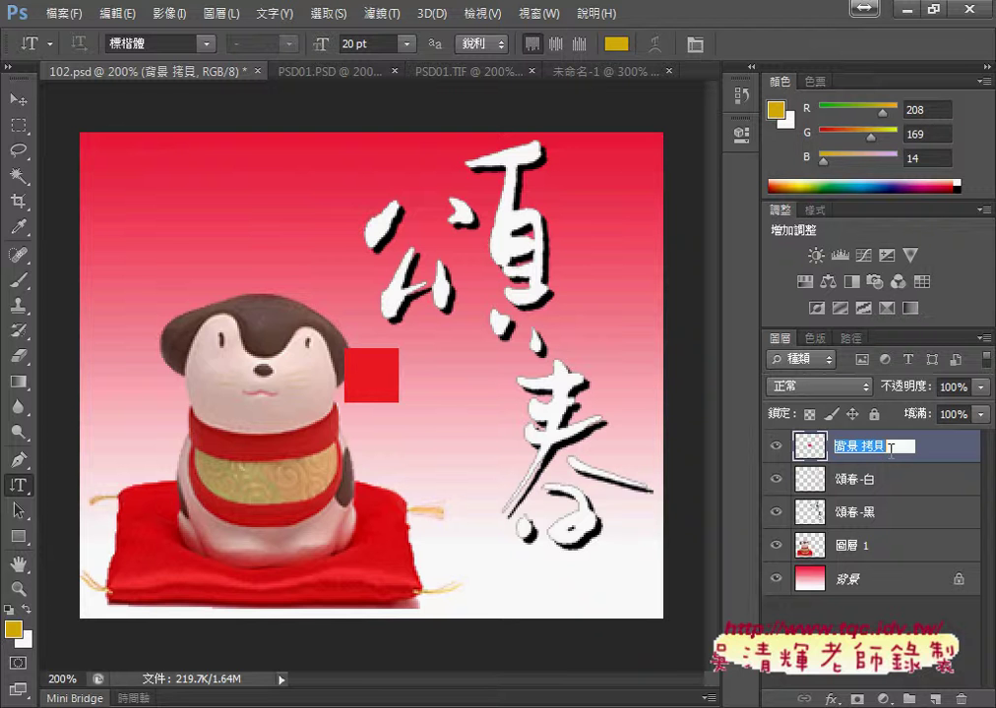
key("BackSpace")
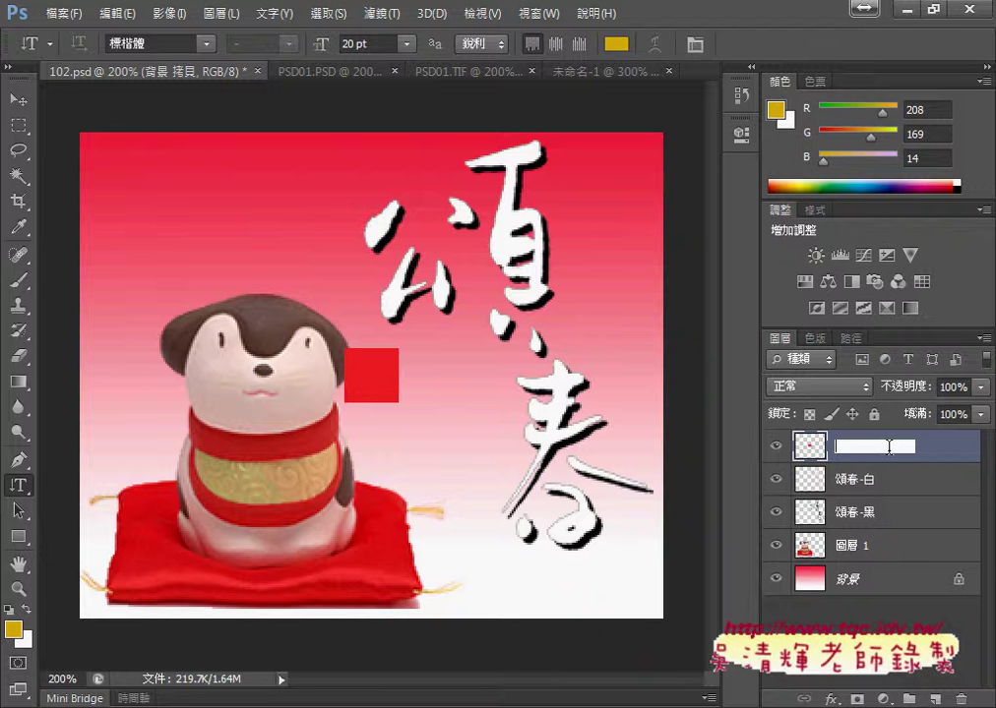
type("羚ㄒㄧㄥ")
type("形")
key("Return")
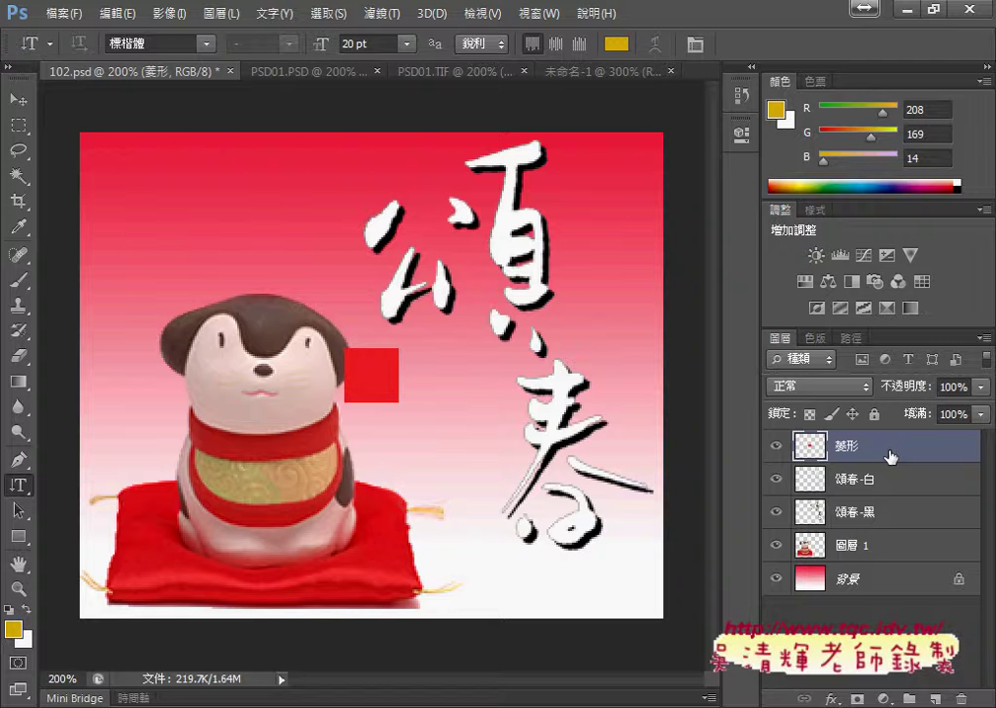
Step: Rename the 圖層 1 layer to 吉祥物, reselect 菱形, and bring up the exam PDF
double_click(864, 546)
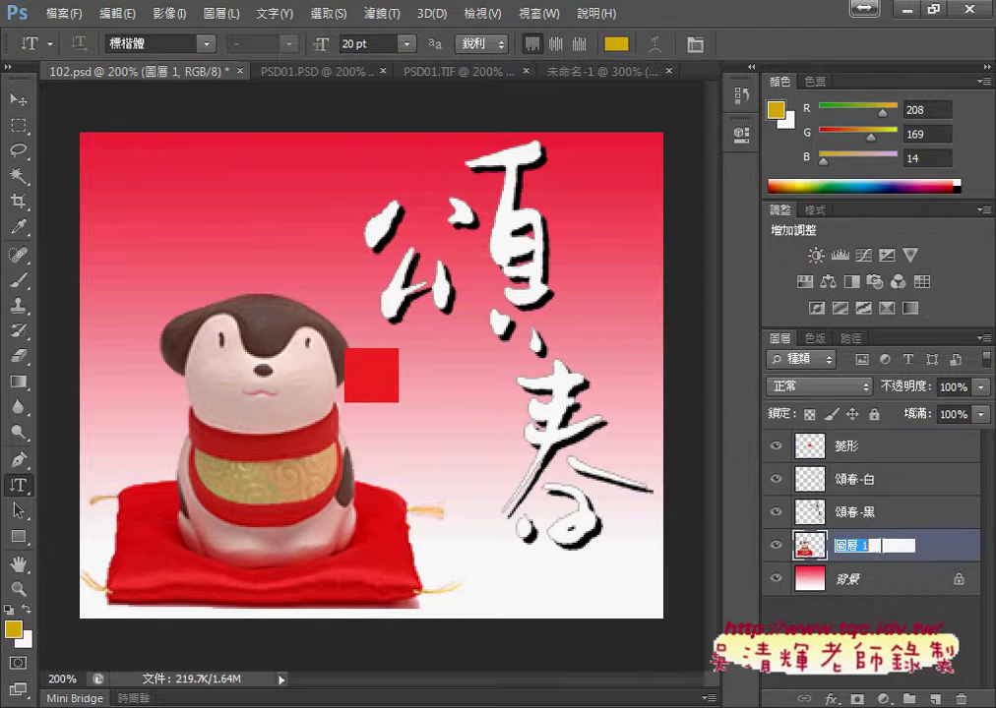
type("及ㄒㄧㄤ")
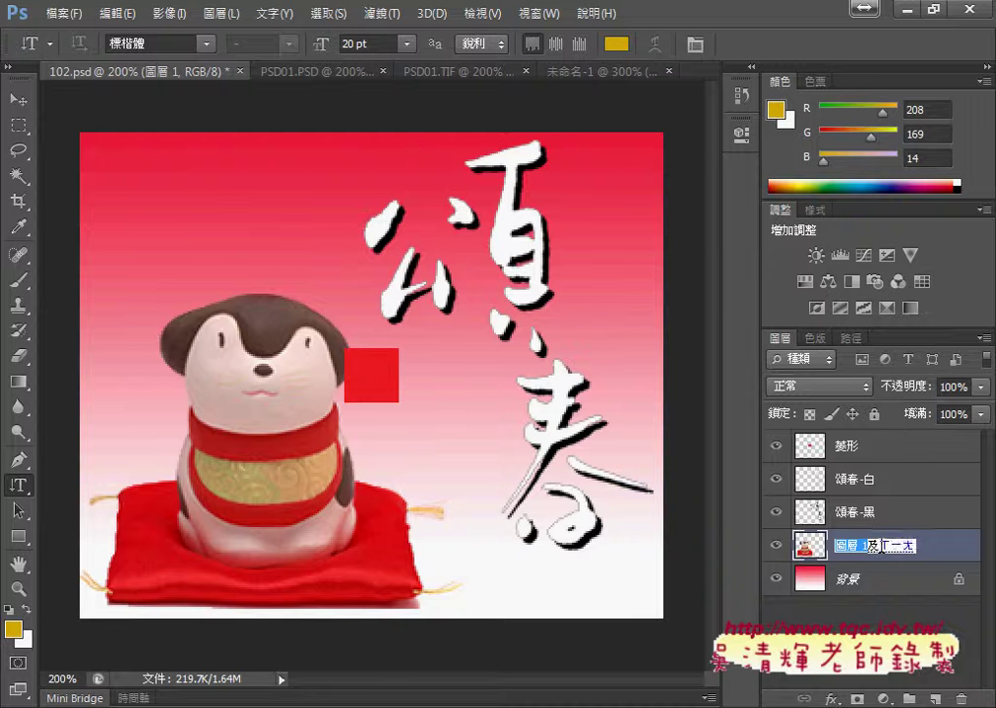
type("6")
type("物")
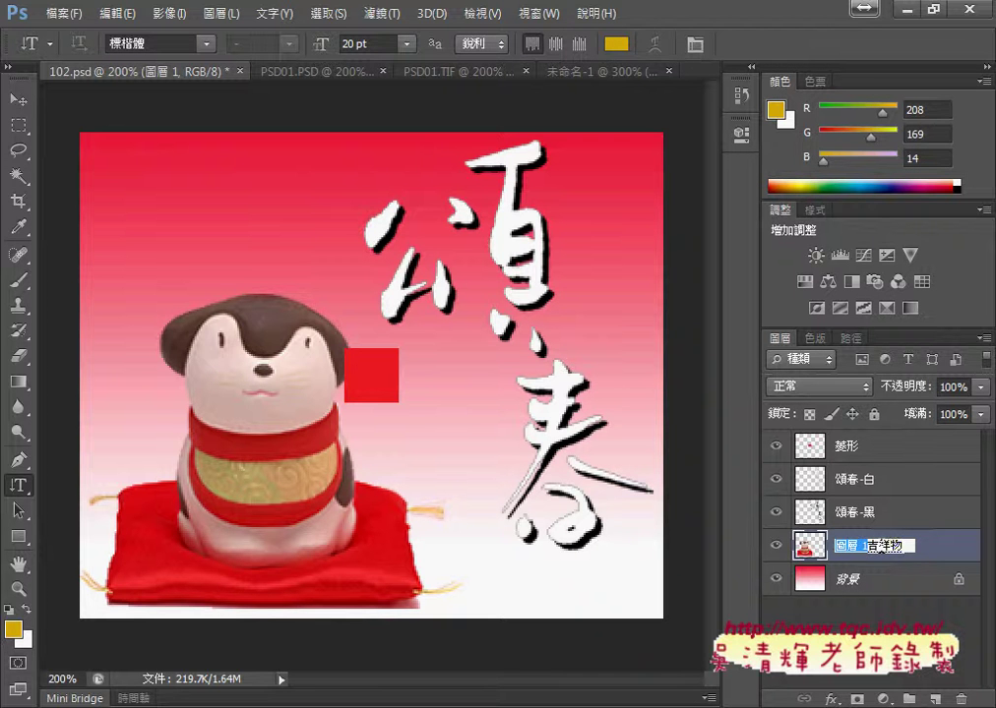
key("Return")
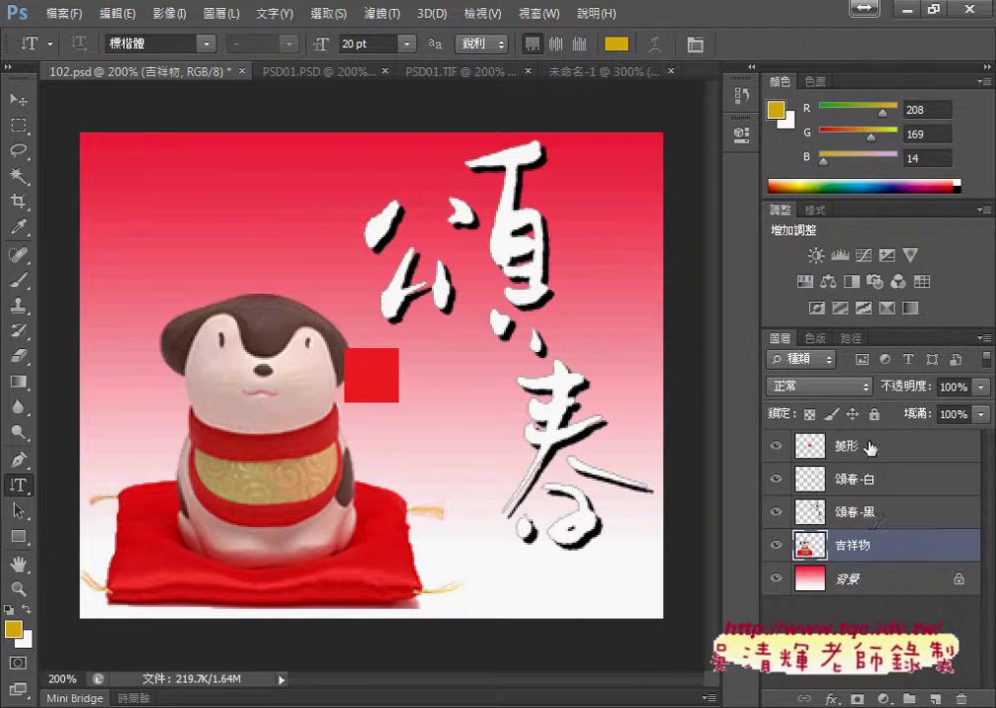
left_click(870, 448)
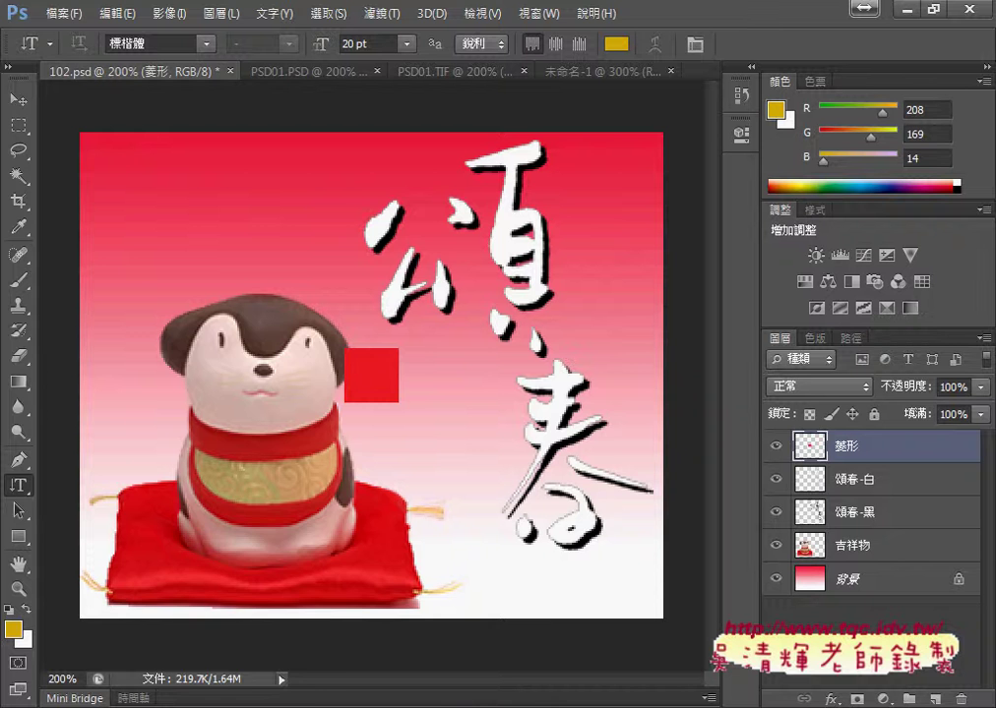
left_click(283, 700)
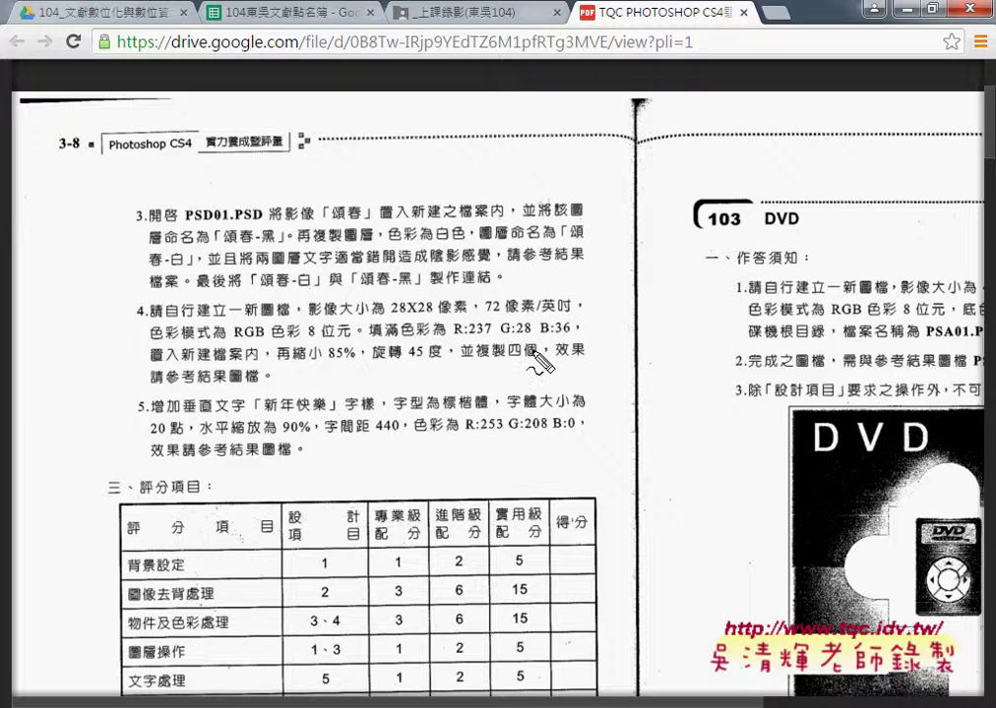
Step: Underline the 縮小 85% requirement in the exam PDF, clear it, and return to 102.psd
left_click_drag(355, 360, 297, 362)
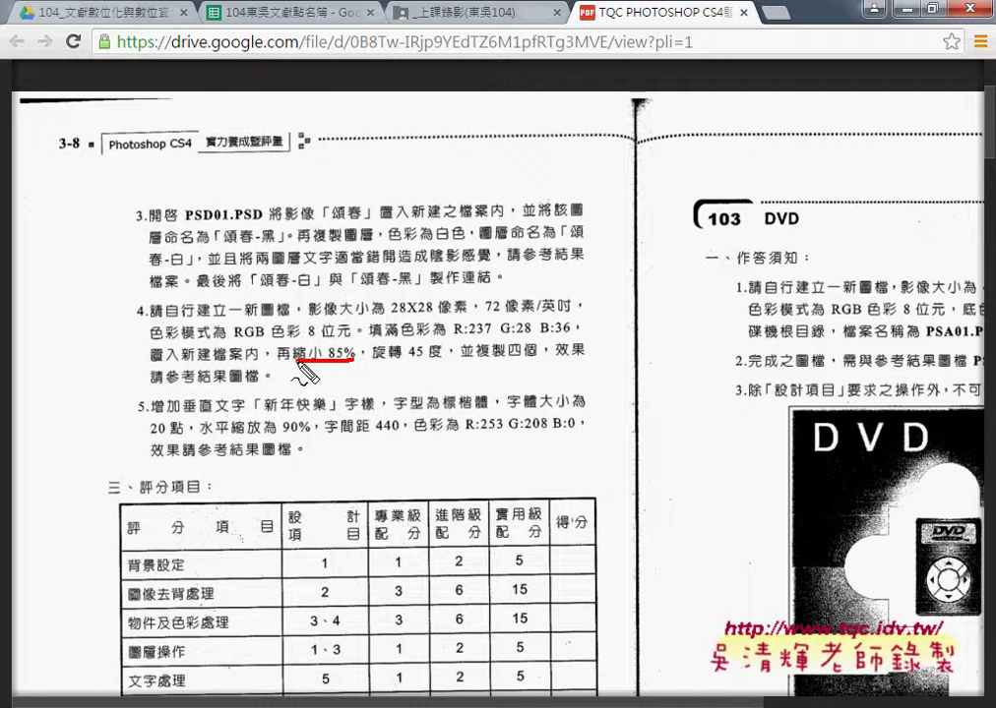
key("Escape")
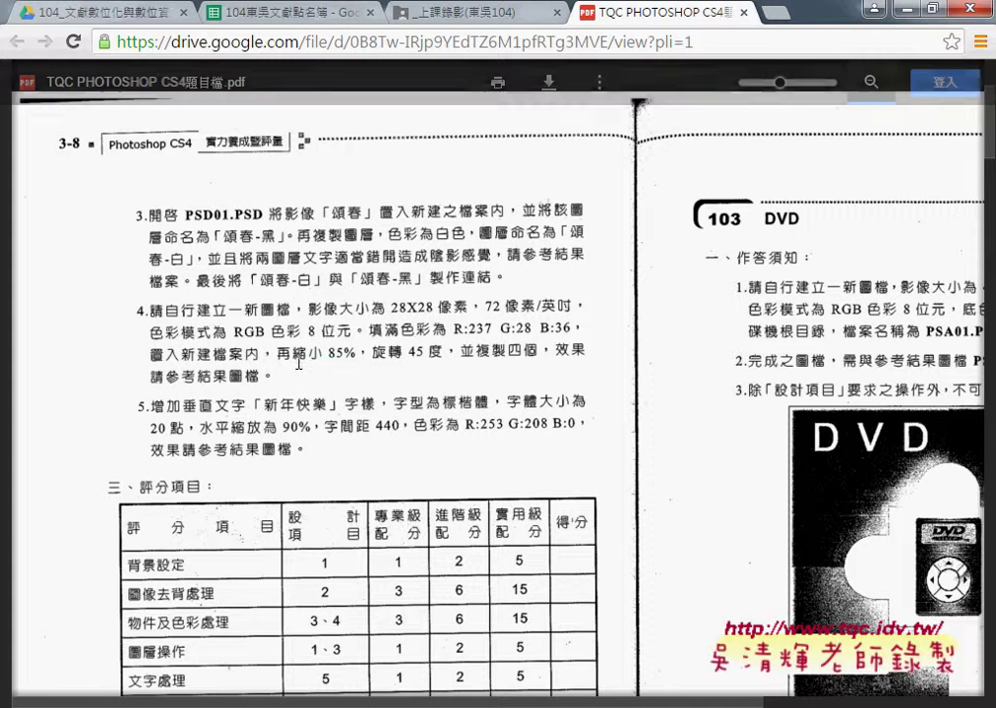
left_click(907, 12)
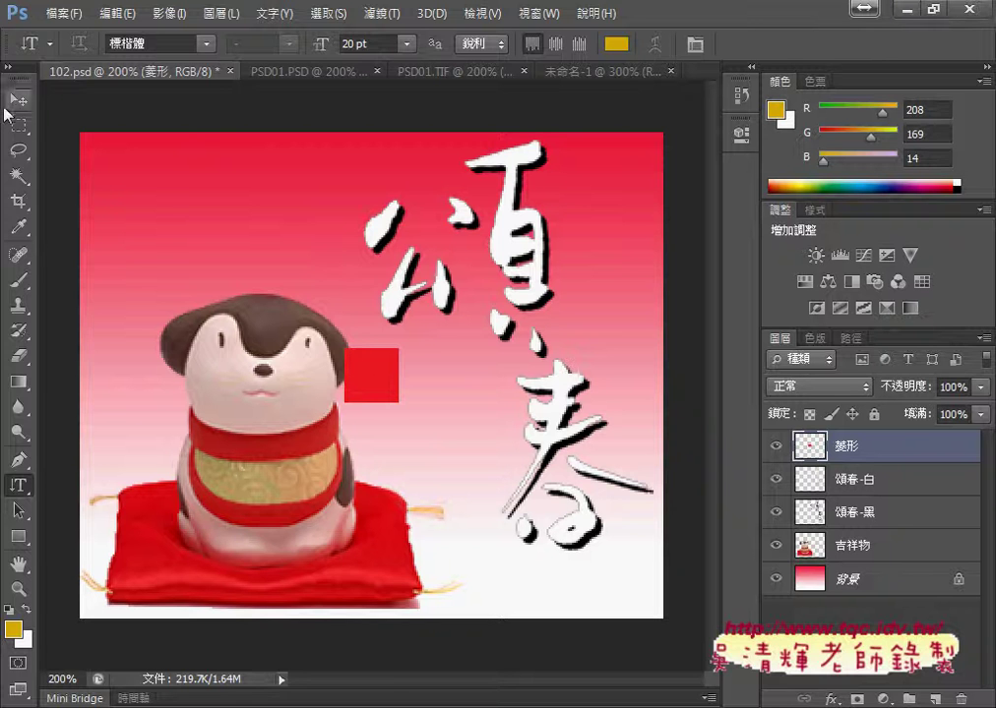
Step: Move the red square right and down between 頌 and 春, checking the PSD01.TIF reference
left_click(17, 99)
left_click_drag(369, 384, 436, 383)
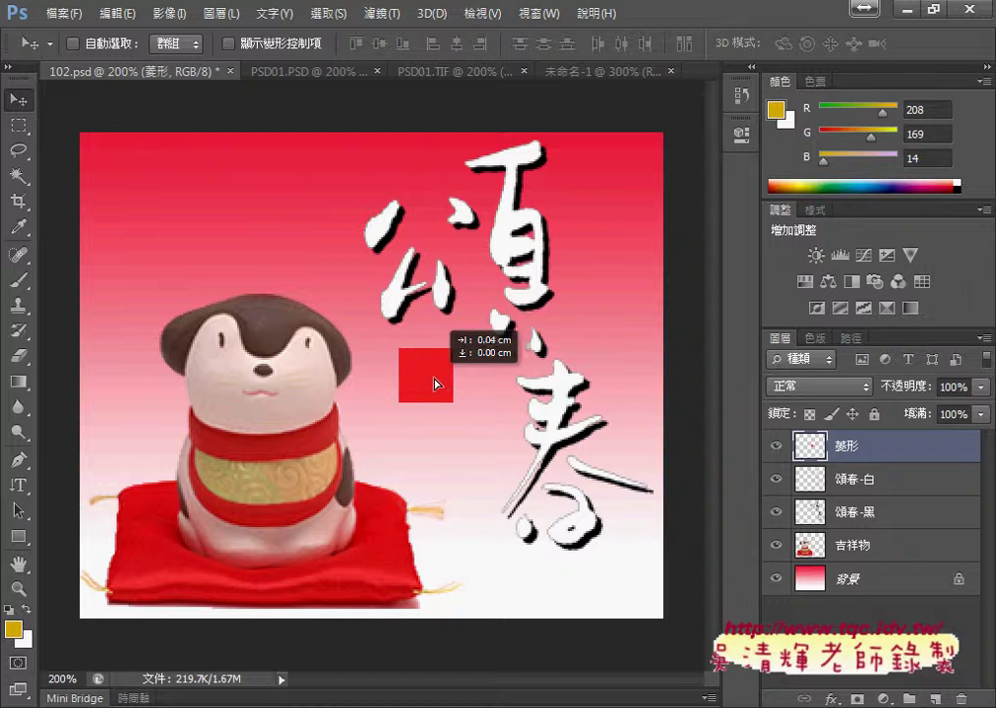
left_click_drag(437, 383, 475, 398)
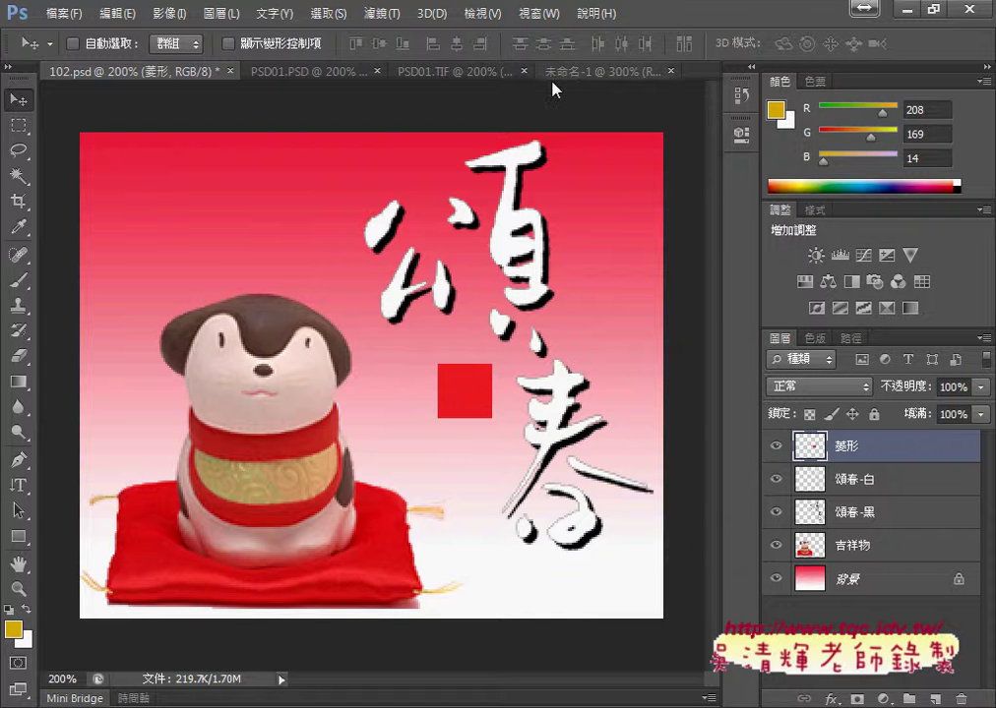
left_click(448, 72)
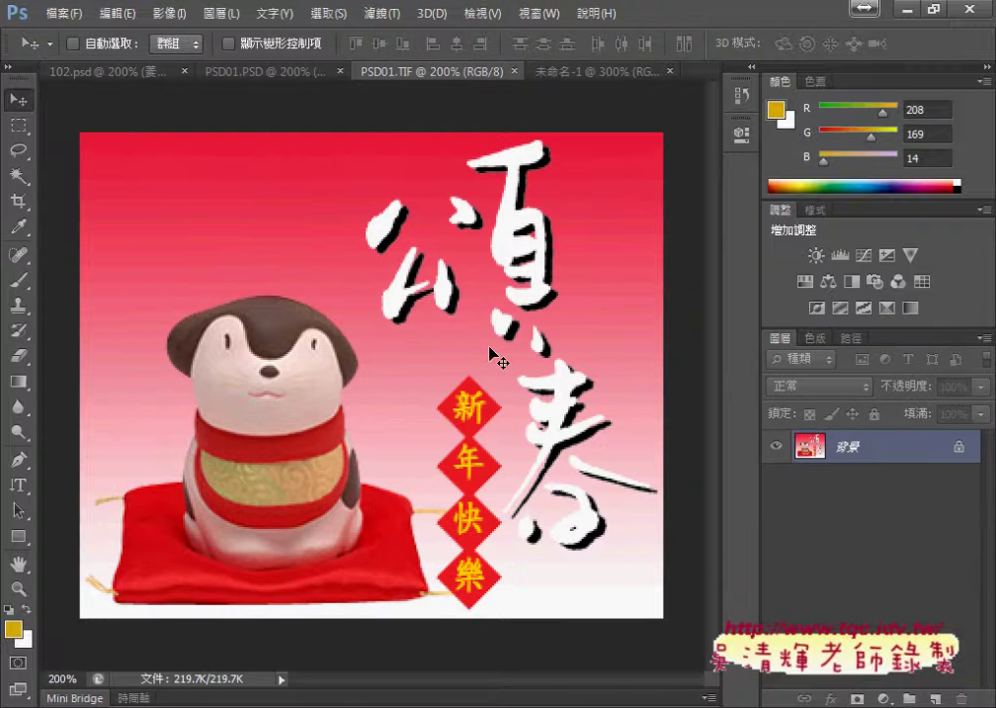
left_click(126, 72)
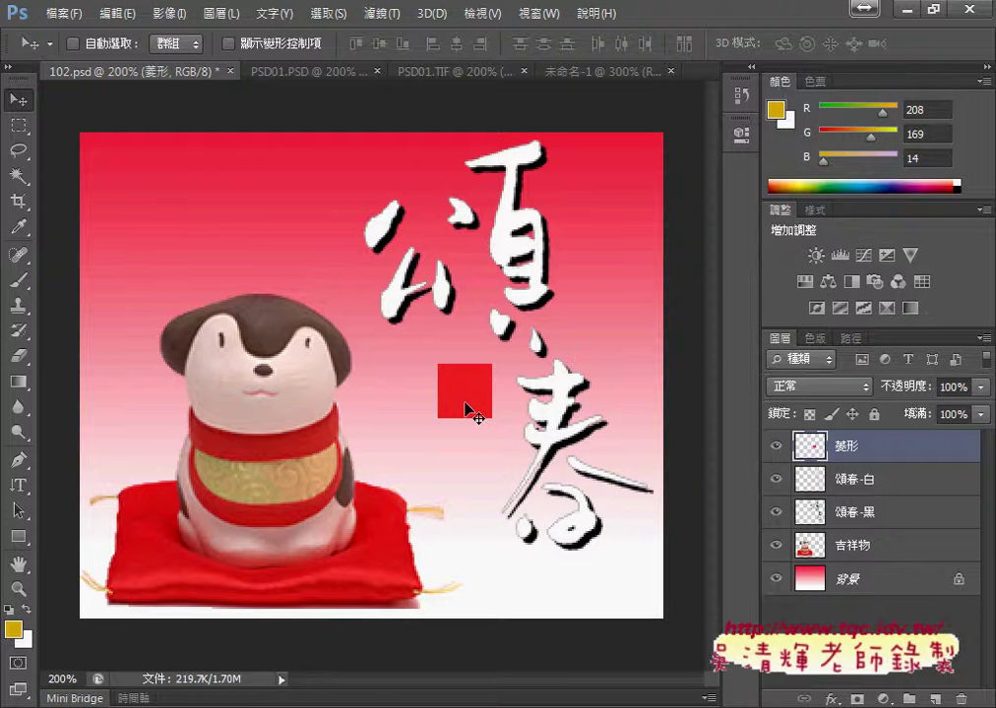
key("ctrl+t")
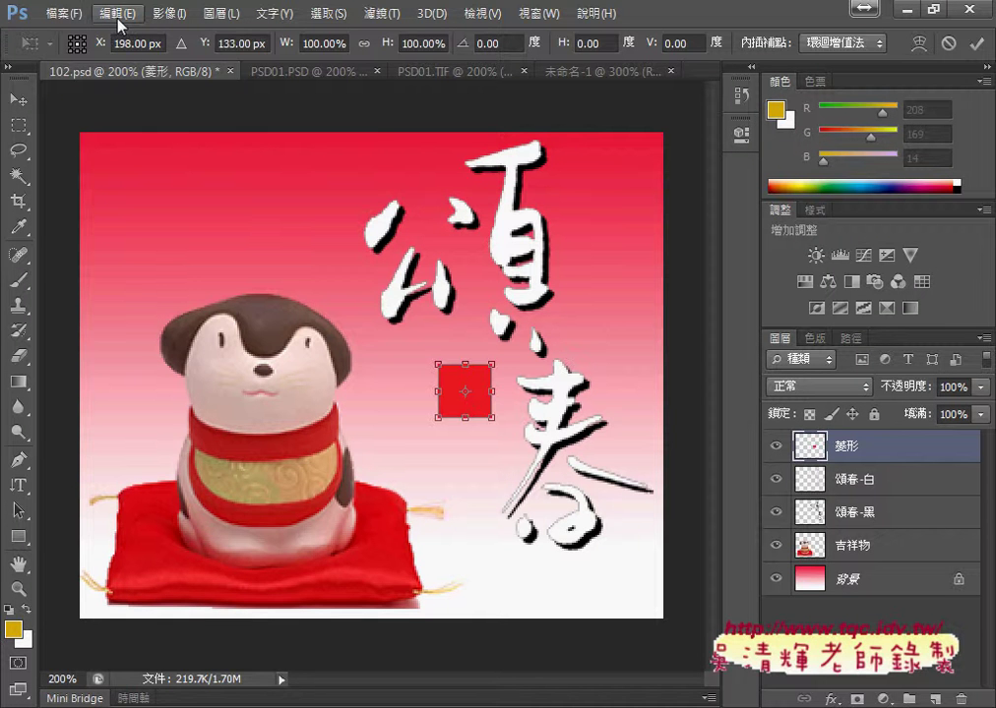
Step: Scale the red 菱形 square to 85% width and height and commit the transform
left_click(100, 20)
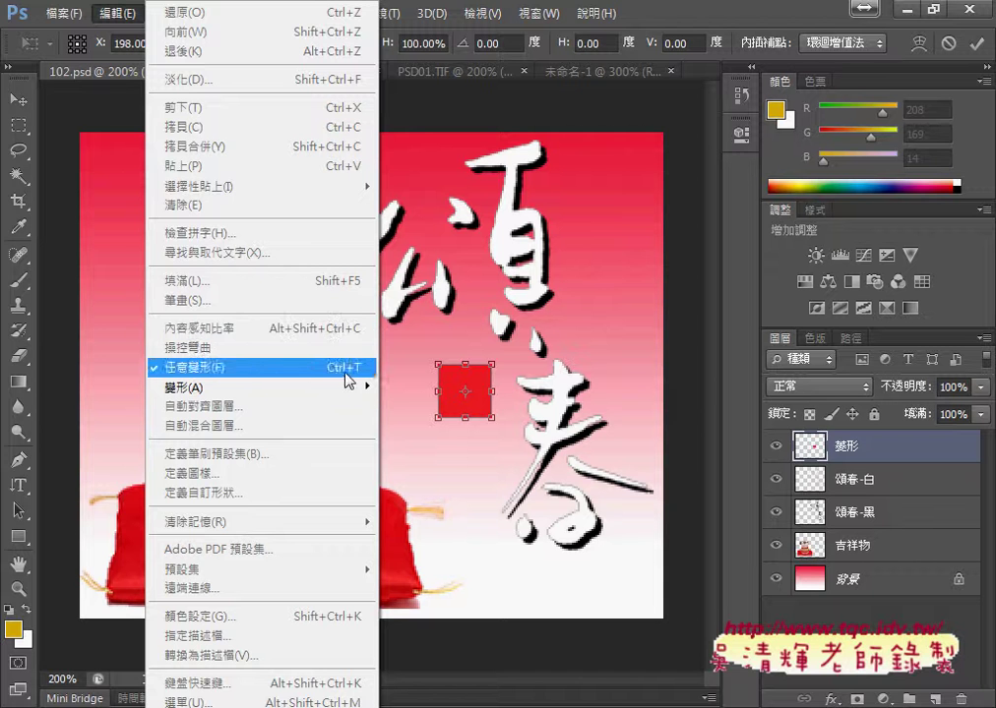
left_click(715, 122)
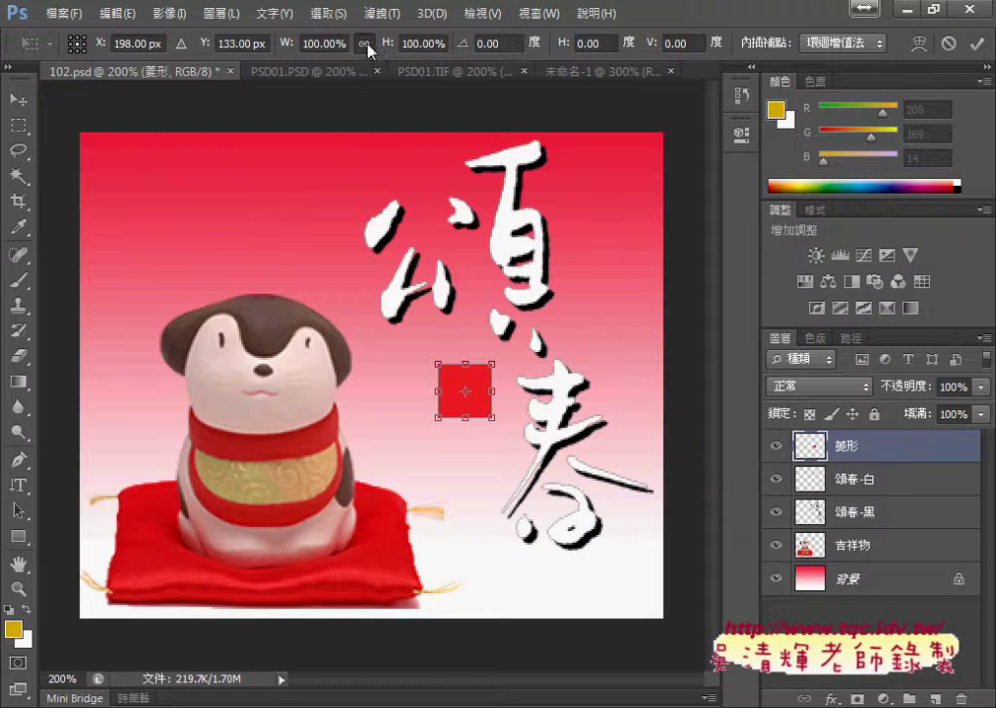
double_click(304, 44)
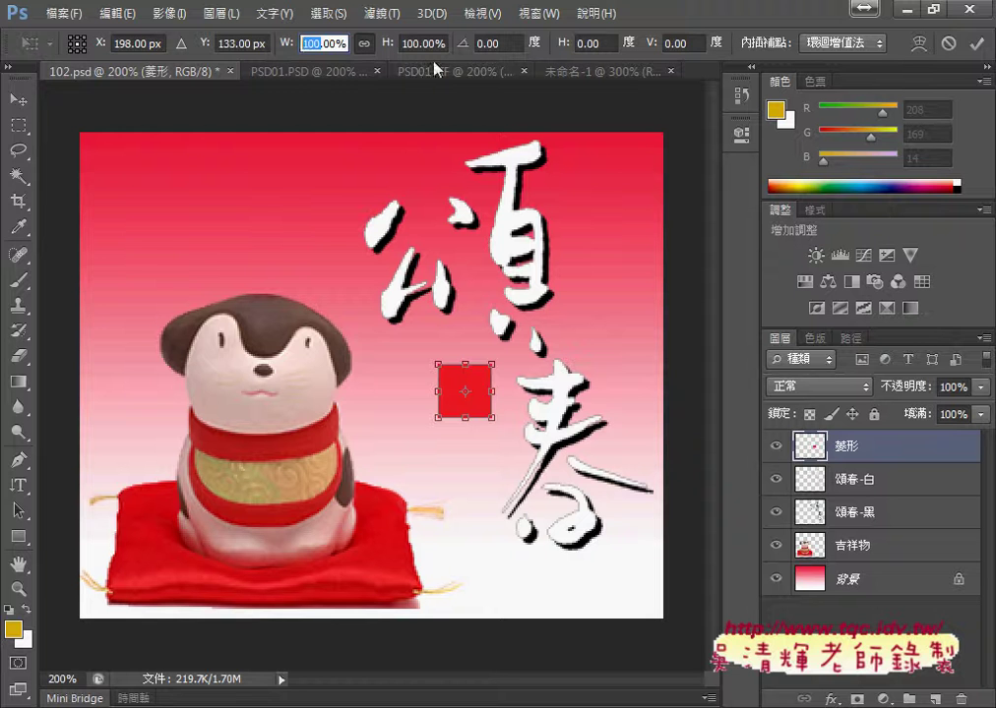
type("85")
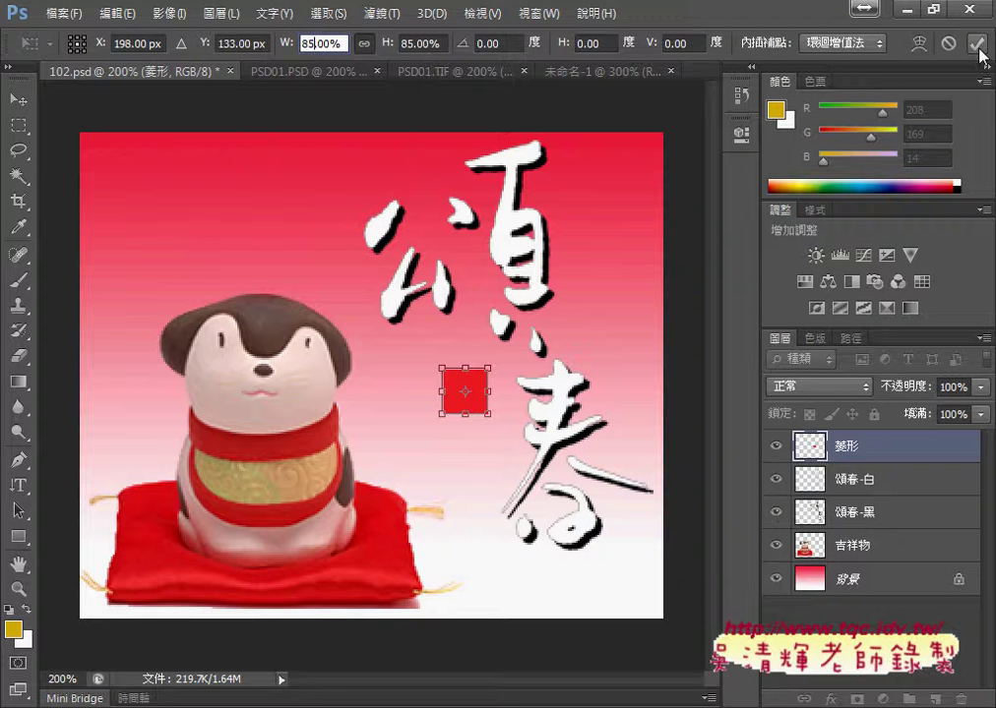
left_click(979, 49)
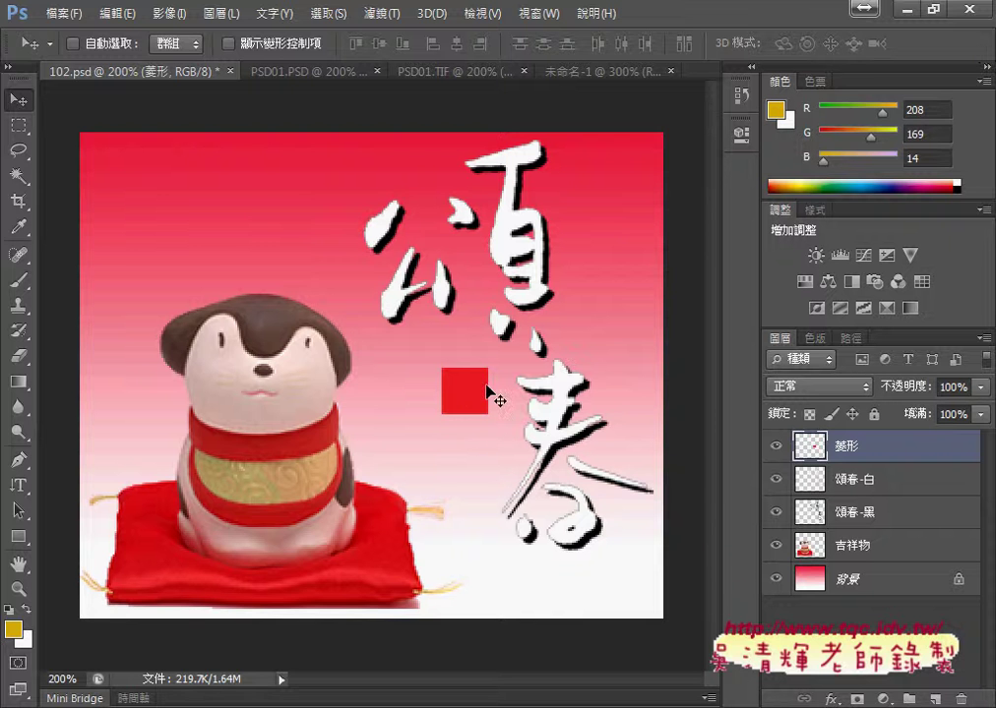
Step: Rotate the scaled red square 45° into a diamond and commit the transform
key("ctrl+t")
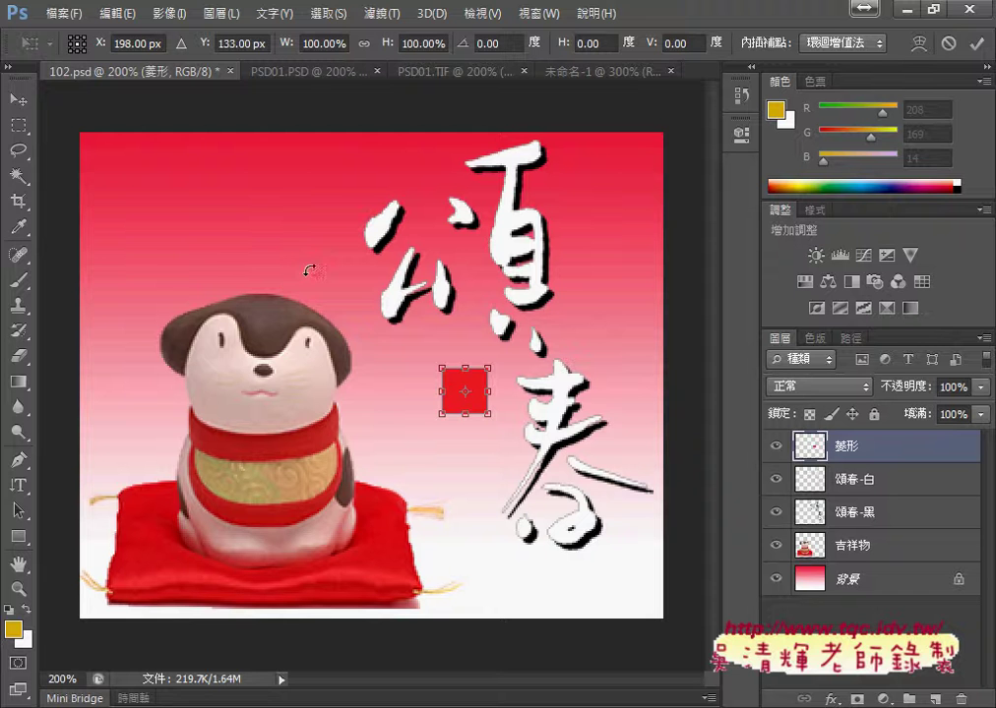
left_click(507, 43)
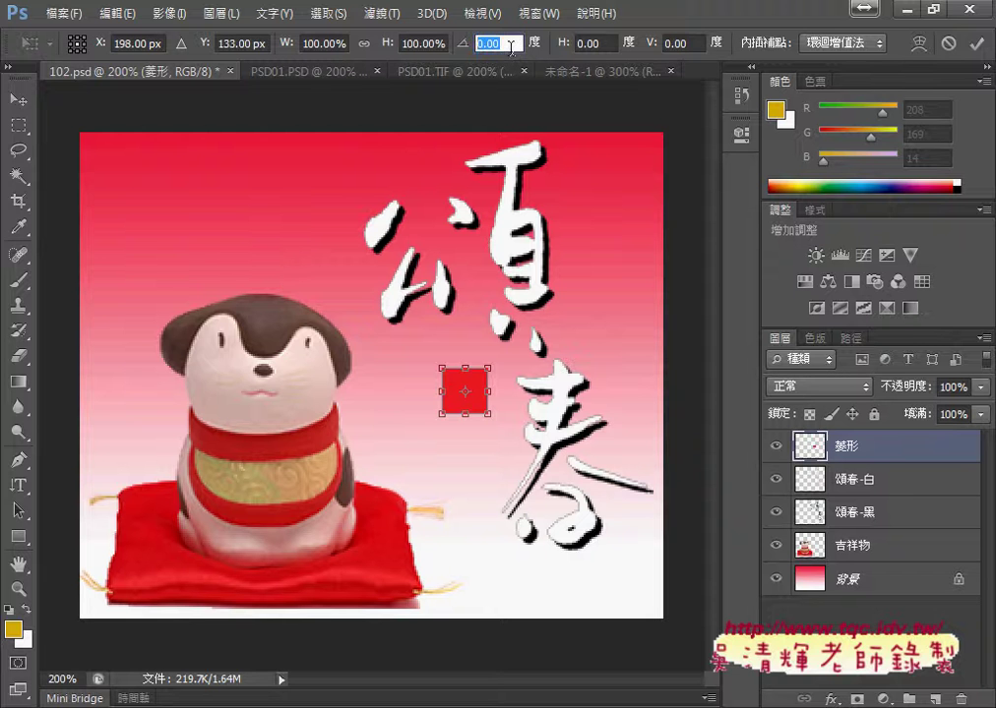
type("45")
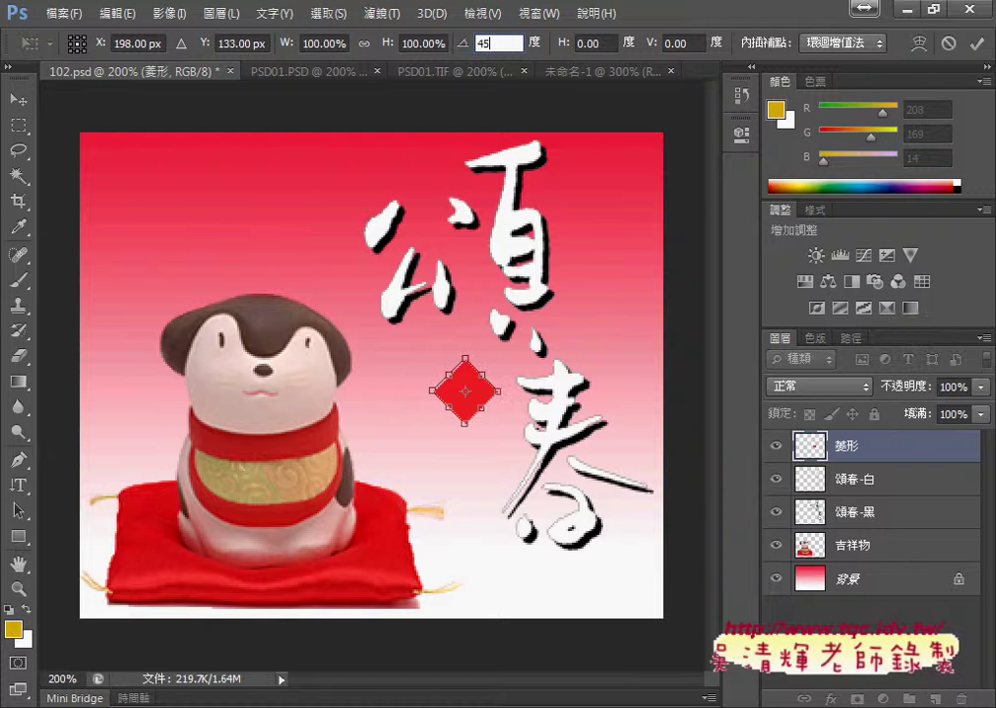
left_click(976, 43)
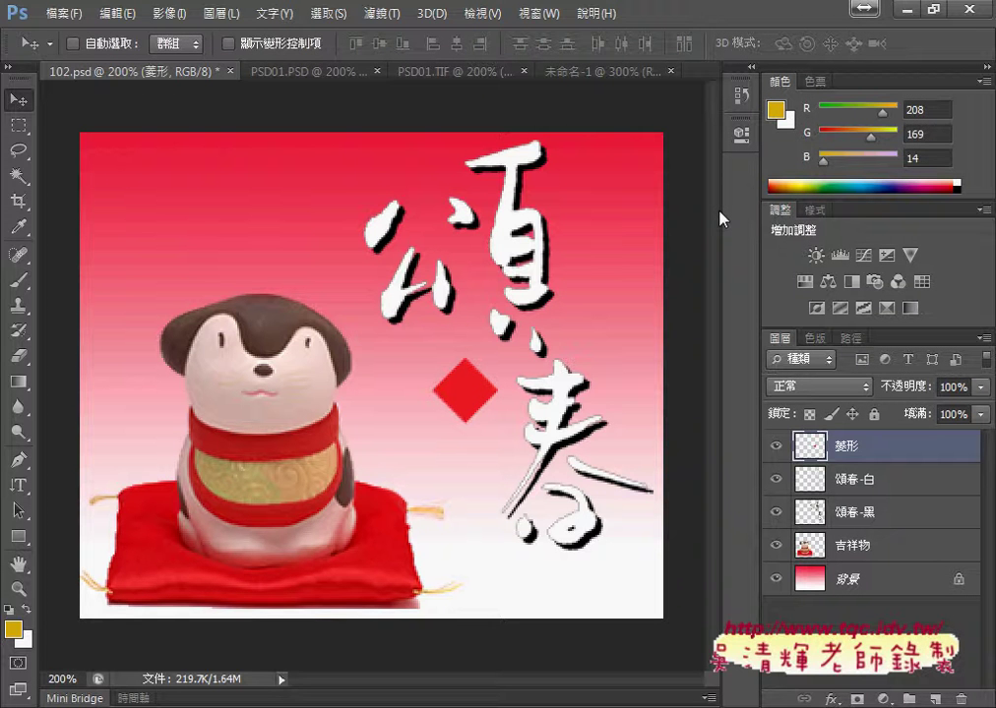
Step: Start a new free transform on the red diamond with width and height linked proportionally
key("ctrl+t")
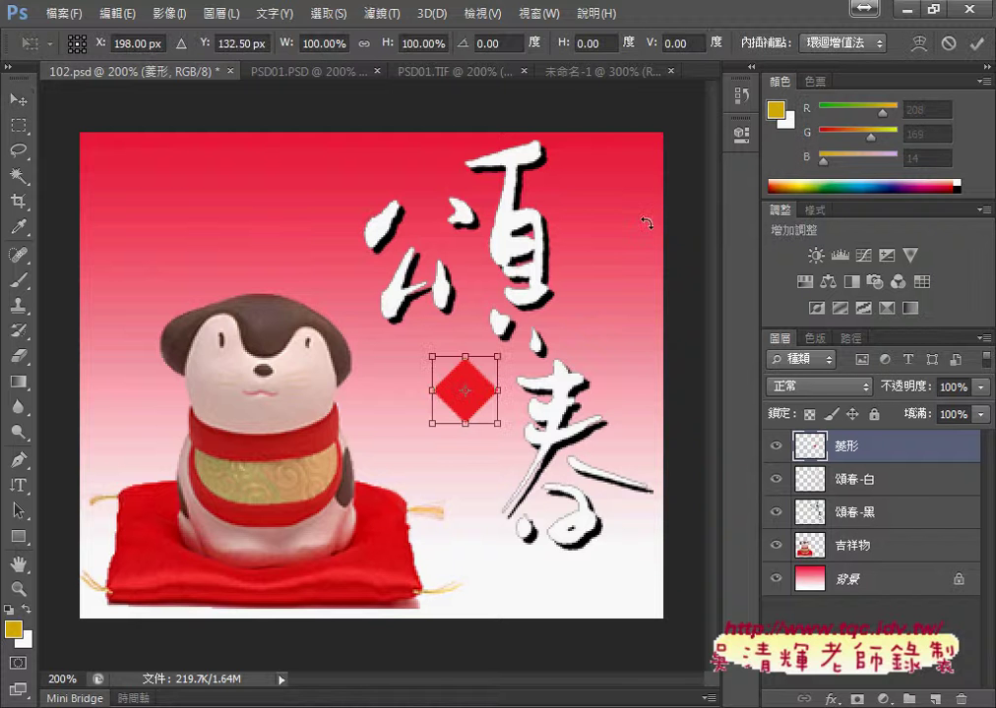
left_click(363, 43)
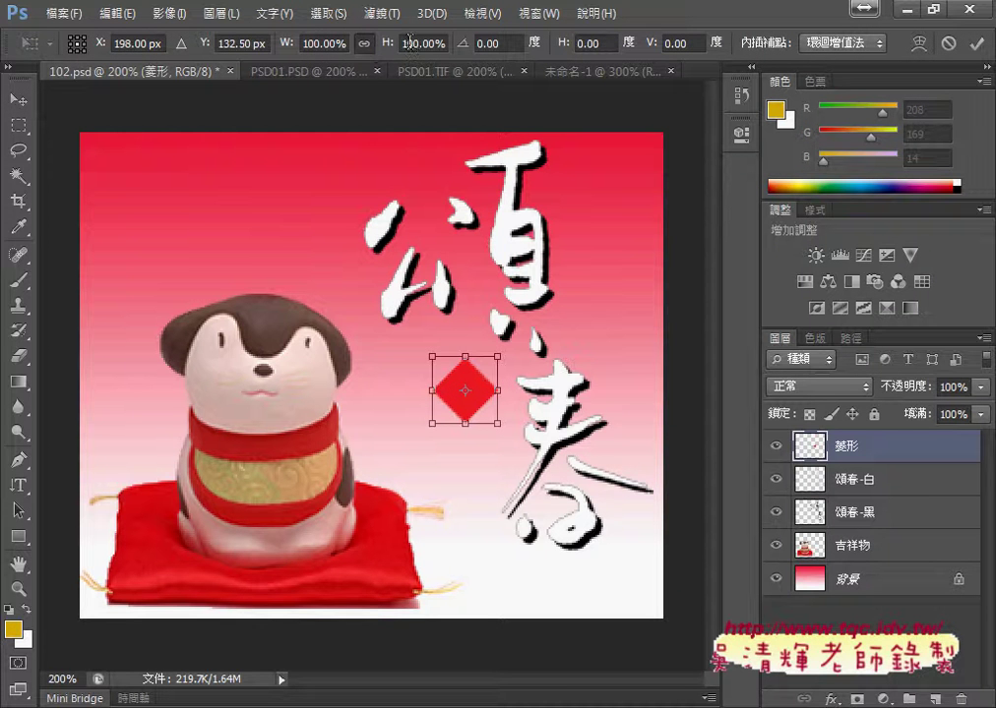